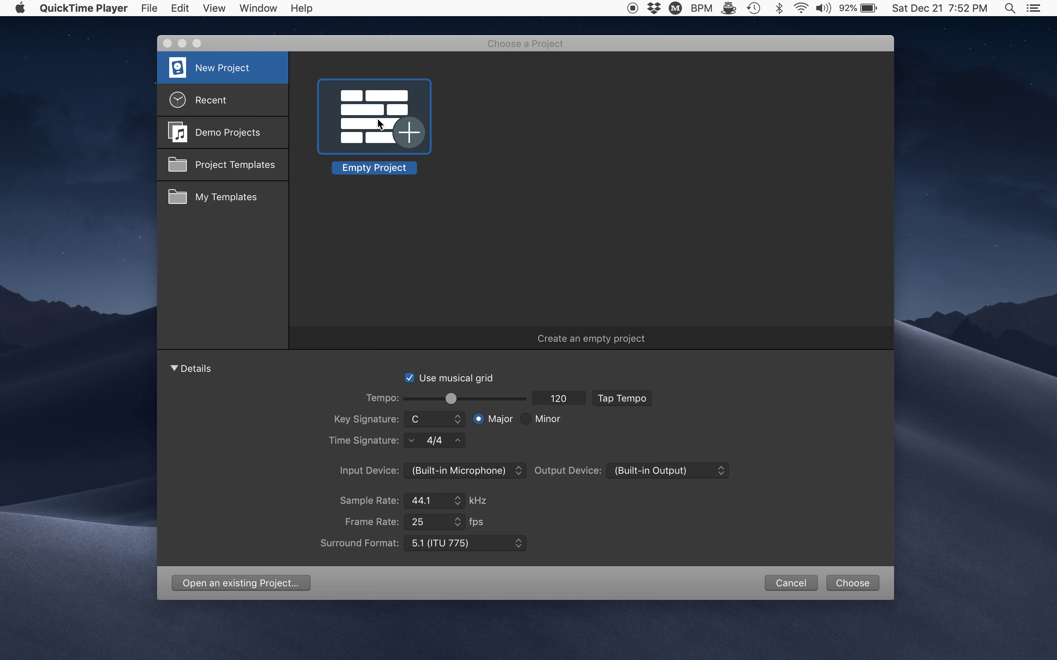
Bring up the Choose a Project dialog with an empty 120 BPM, C major, 4/4 project.
left_click(212, 77)
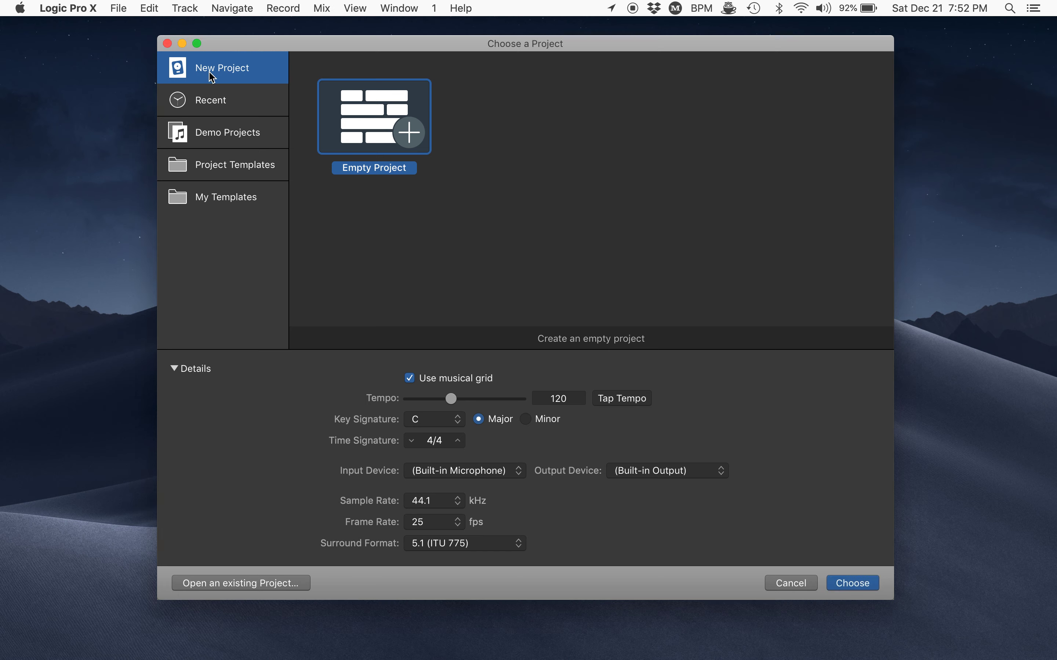
Create an empty project with one Alchemy software instrument track.
double_click(376, 150)
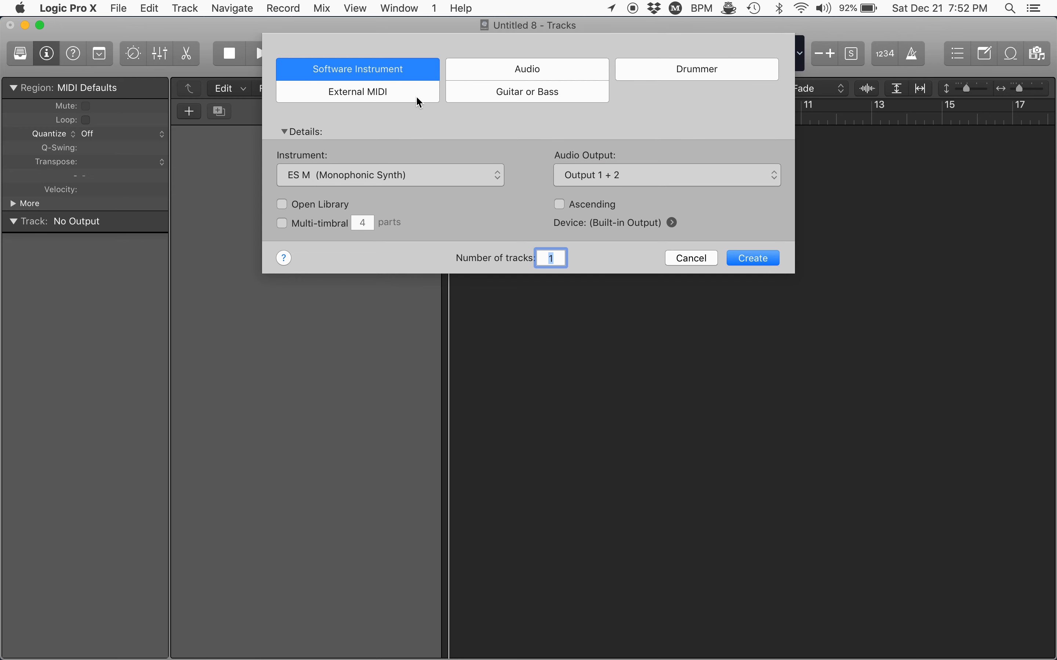
left_click(308, 177)
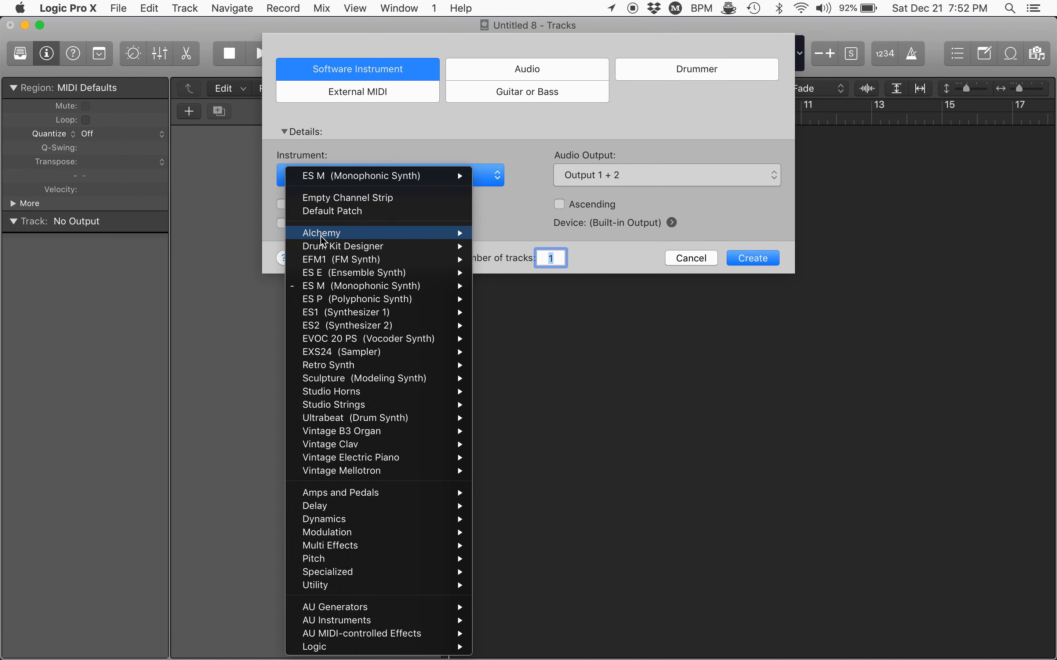
mouse_move(323, 241)
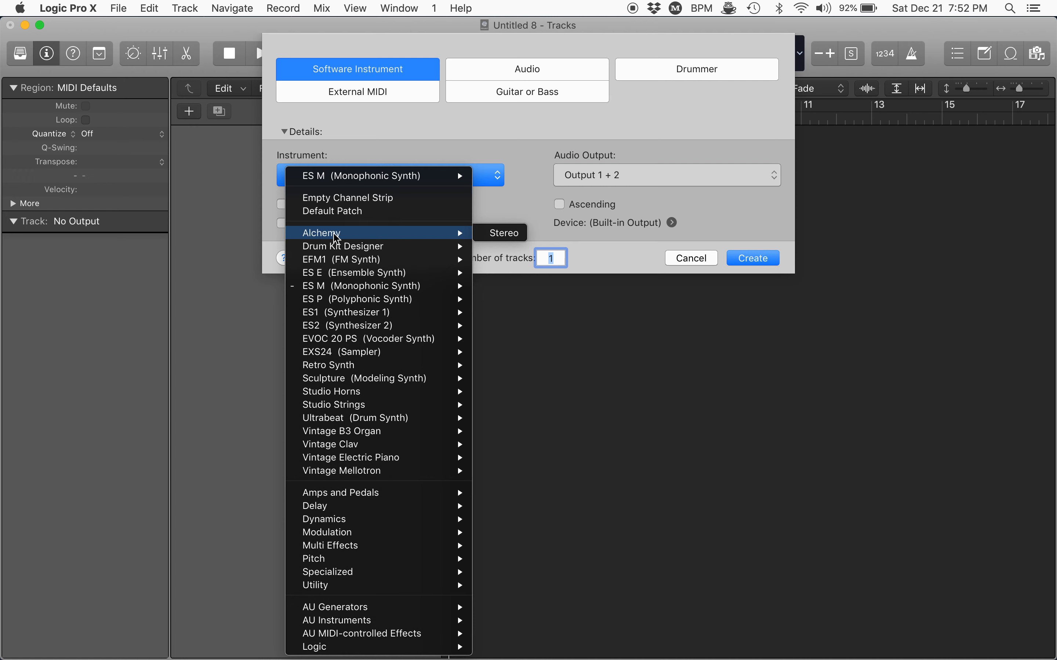
left_click(487, 234)
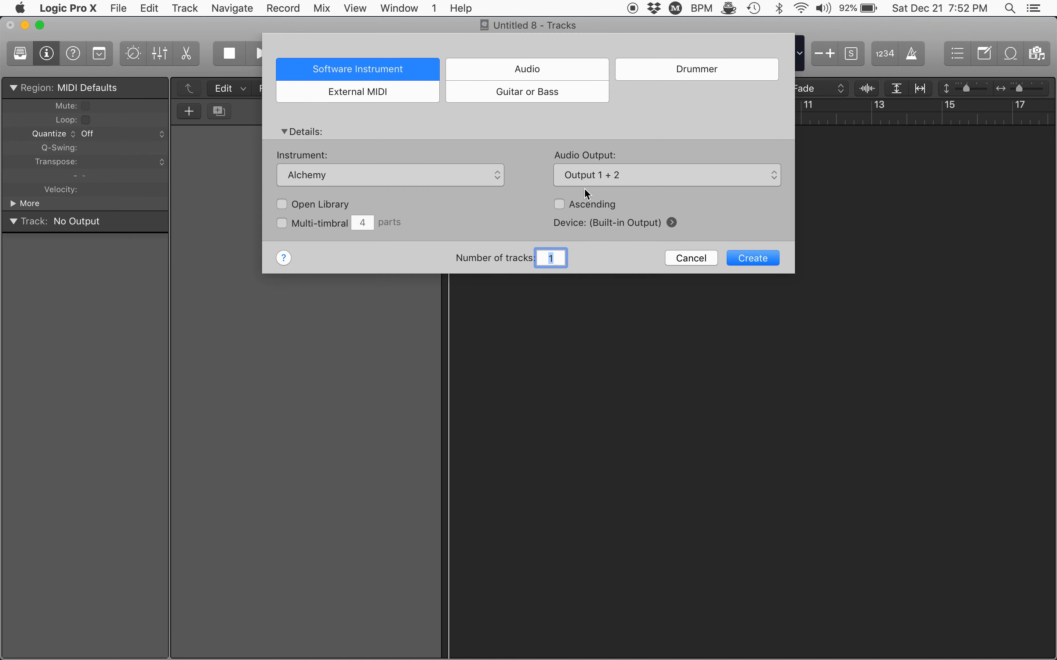
left_click(756, 262)
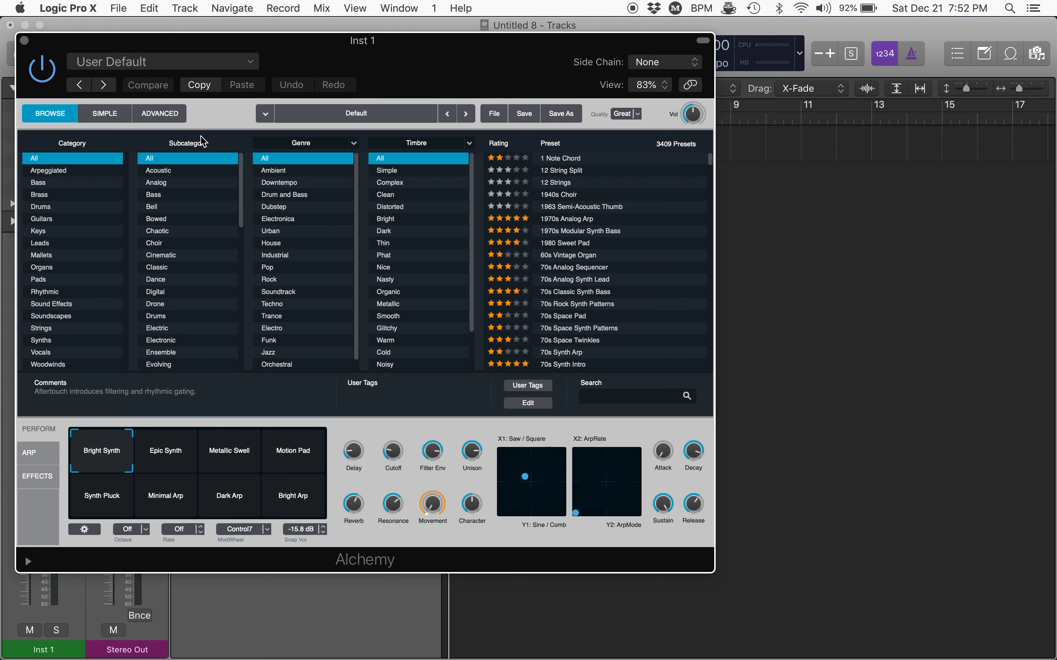
Close the Alchemy plug-in window and rename the track to 'Synth'.
left_click(689, 86)
key("super+w")
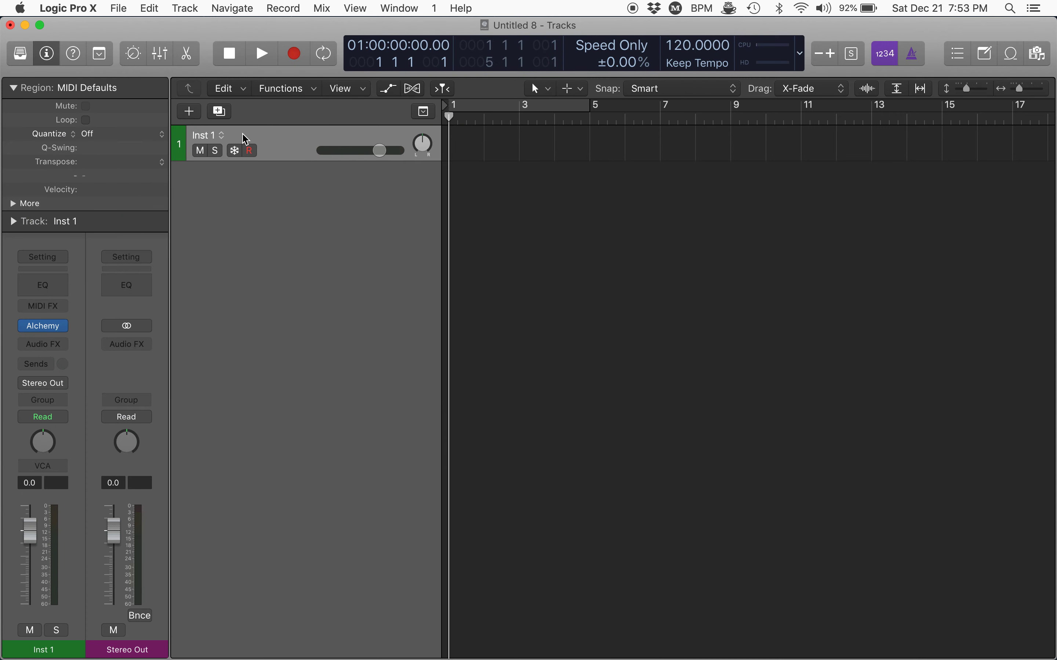
double_click(203, 136)
type("Synth")
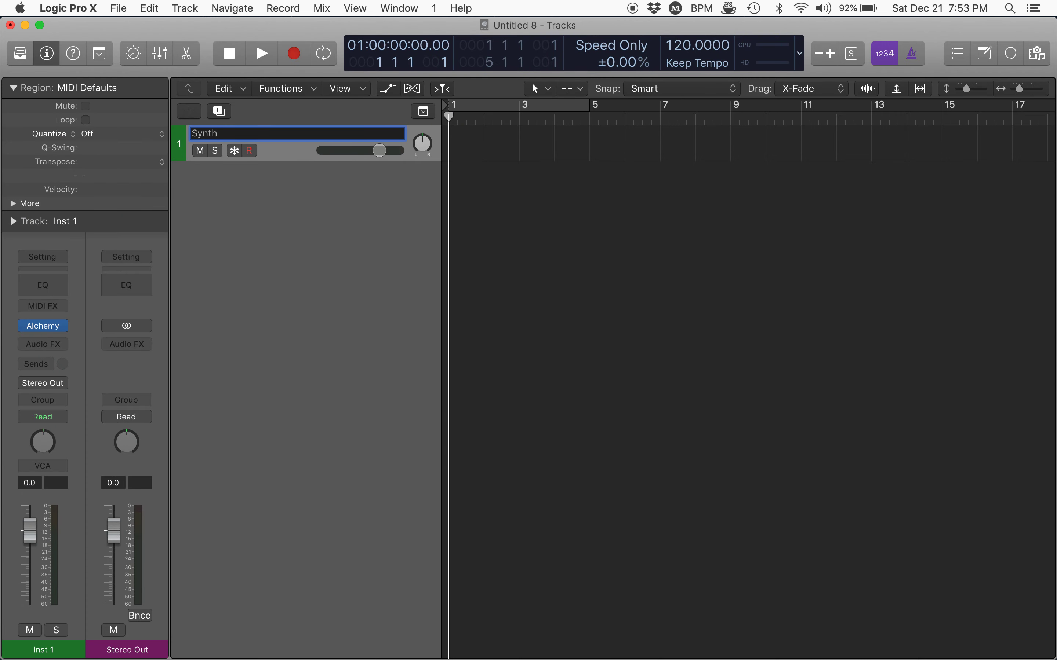
key("Return")
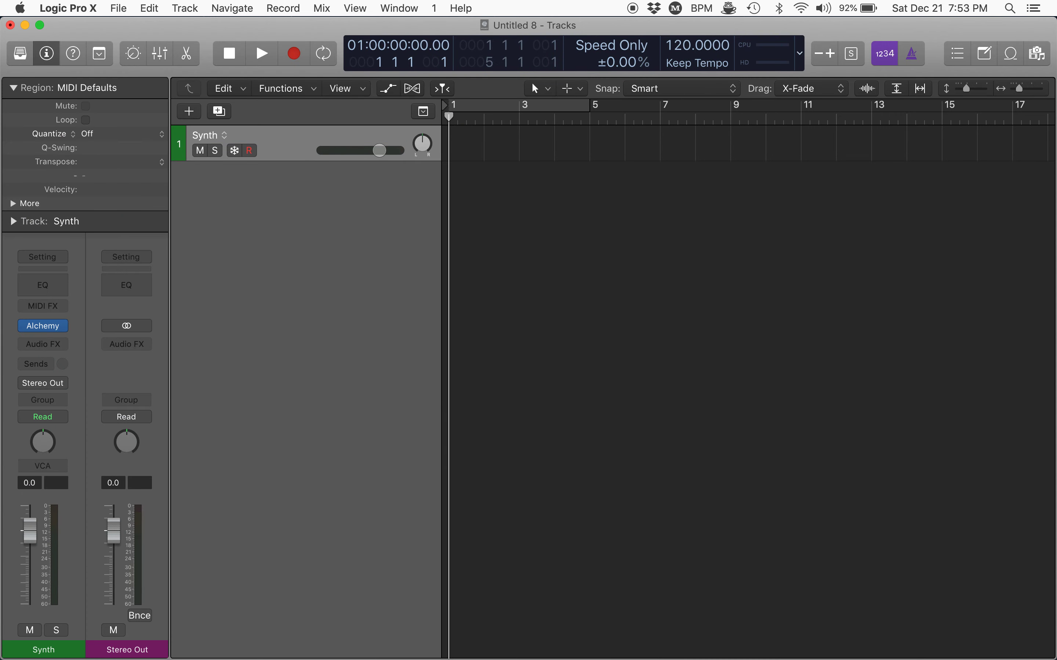
left_click(189, 112)
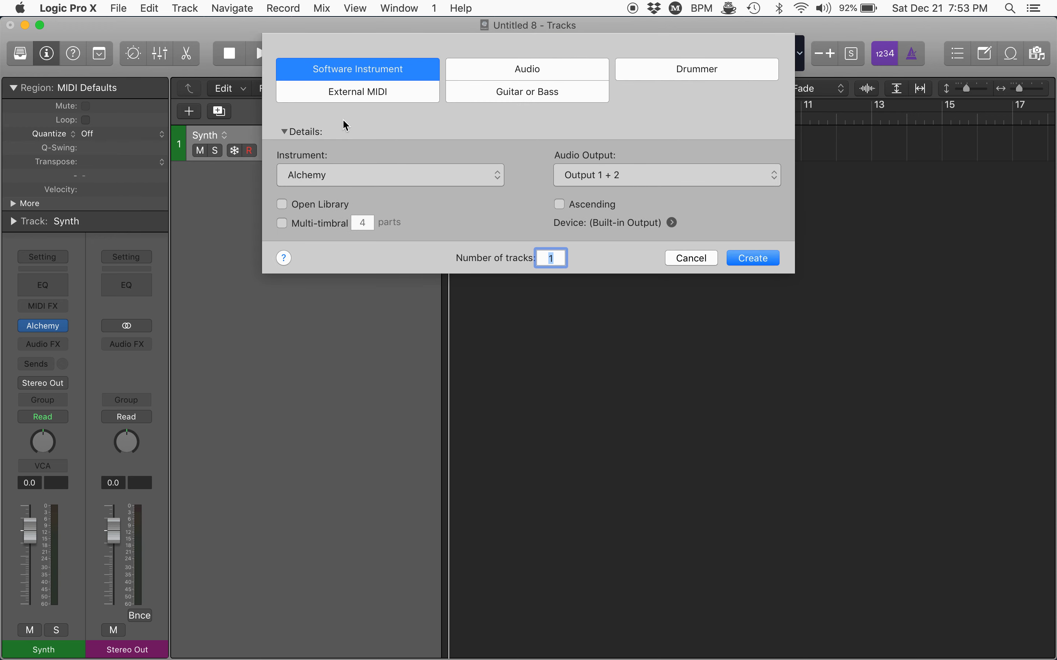
Add a mono ES M instrument track and load its Dub Bass preset.
left_click(341, 177)
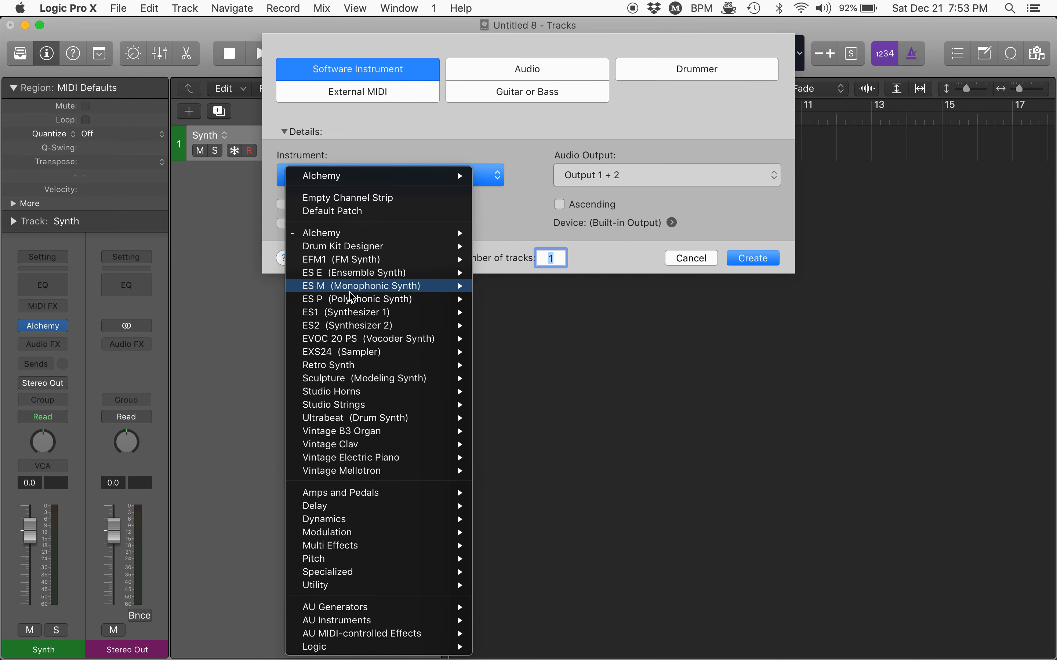
mouse_move(351, 292)
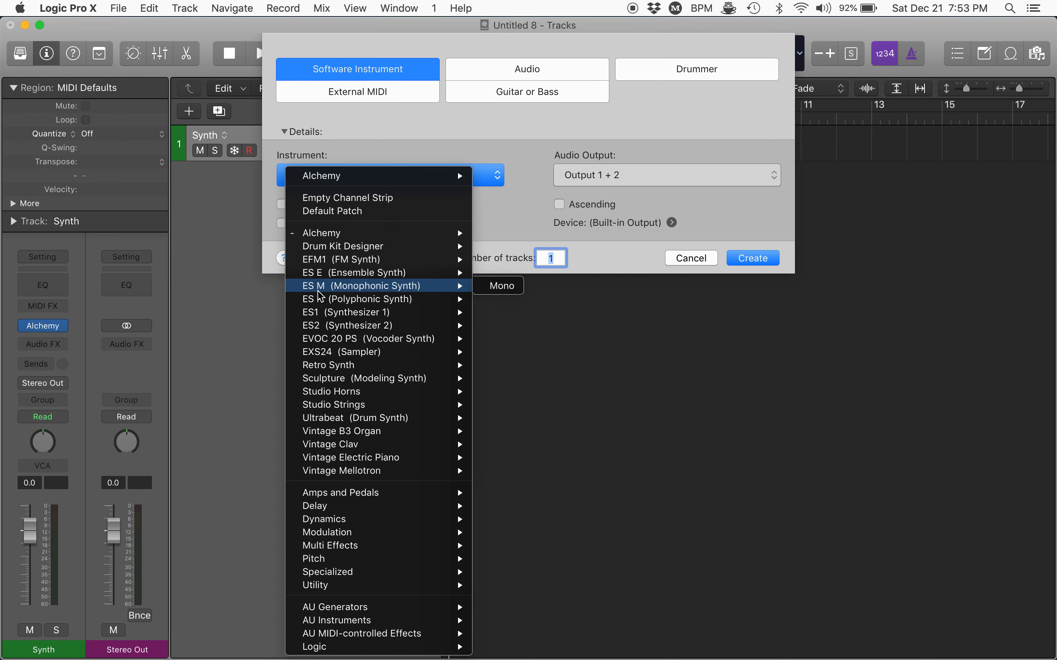
left_click(501, 288)
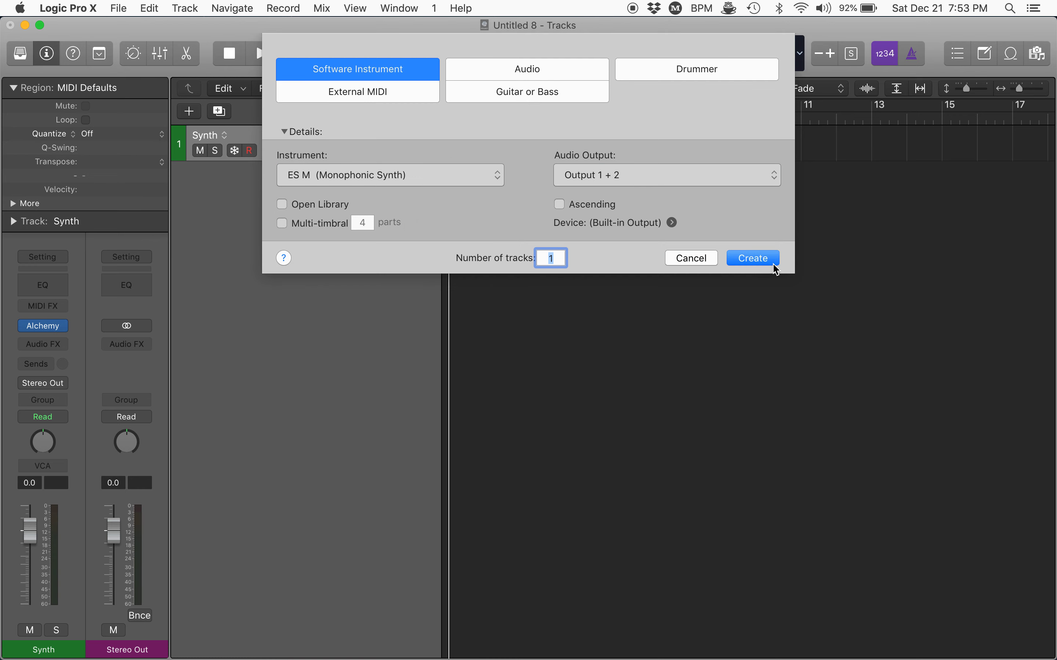
left_click(774, 264)
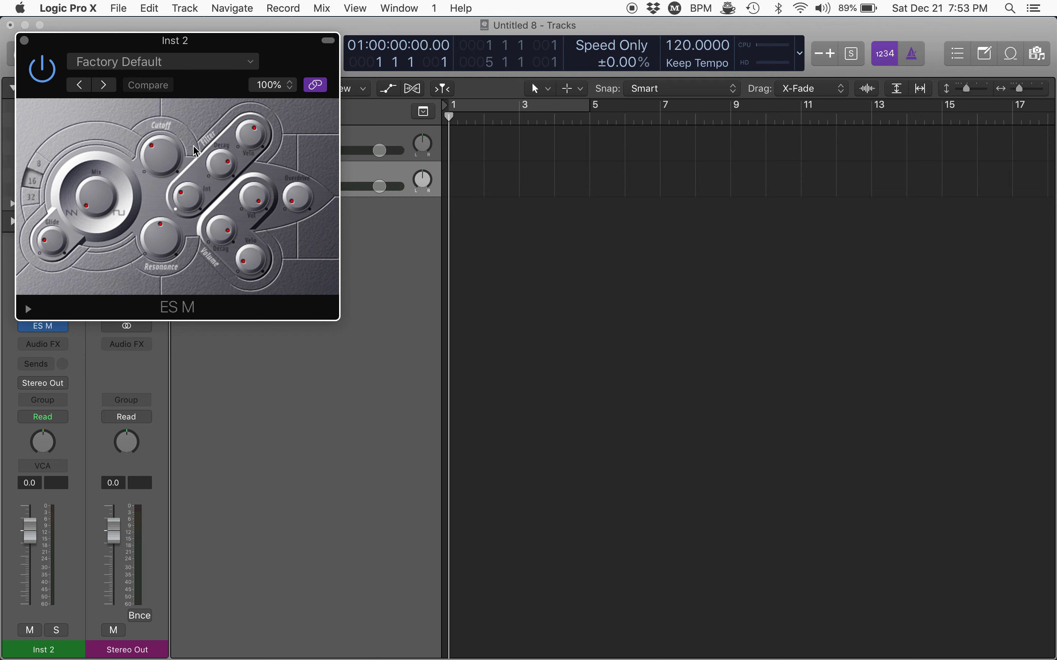
left_click(136, 66)
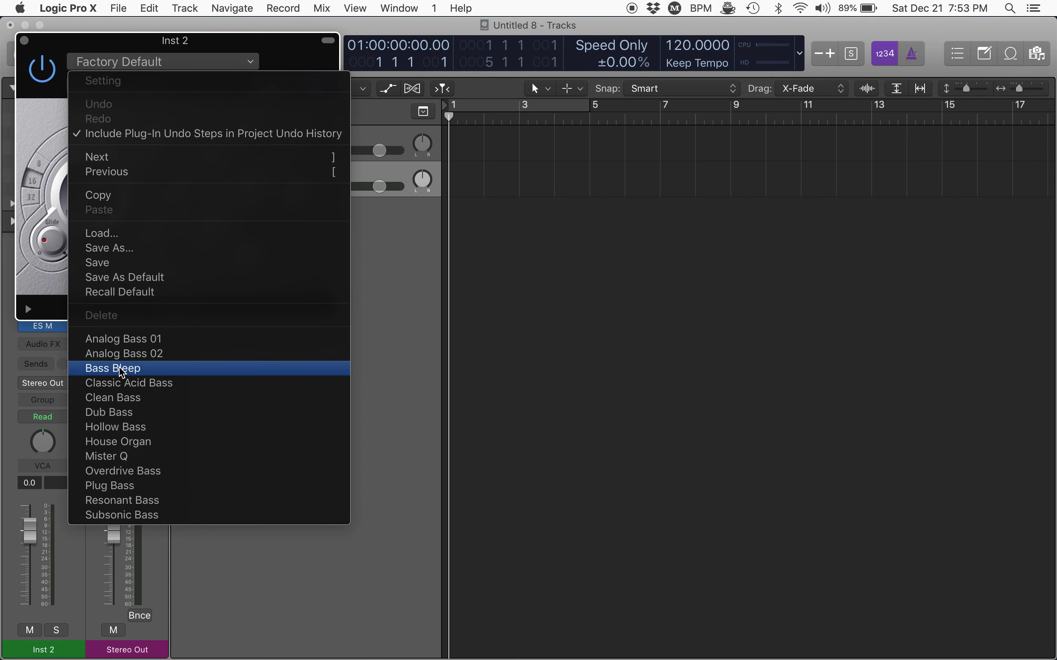
left_click(361, 512)
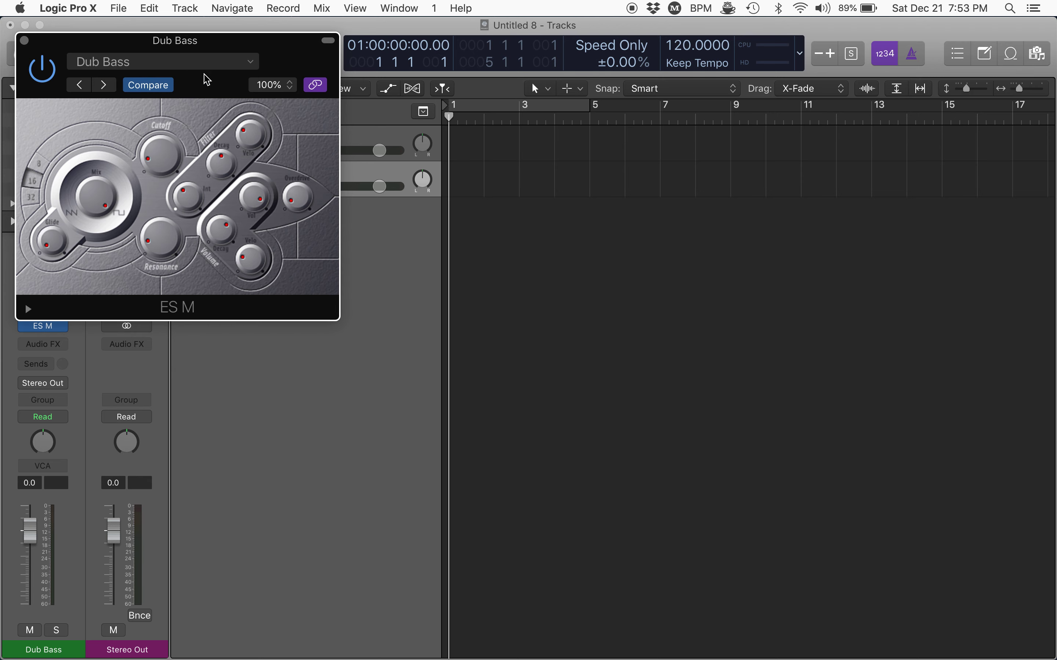
Move the Dub Bass plug-in window off the track list and unlink it from track selection.
left_click_drag(267, 41, 358, 116)
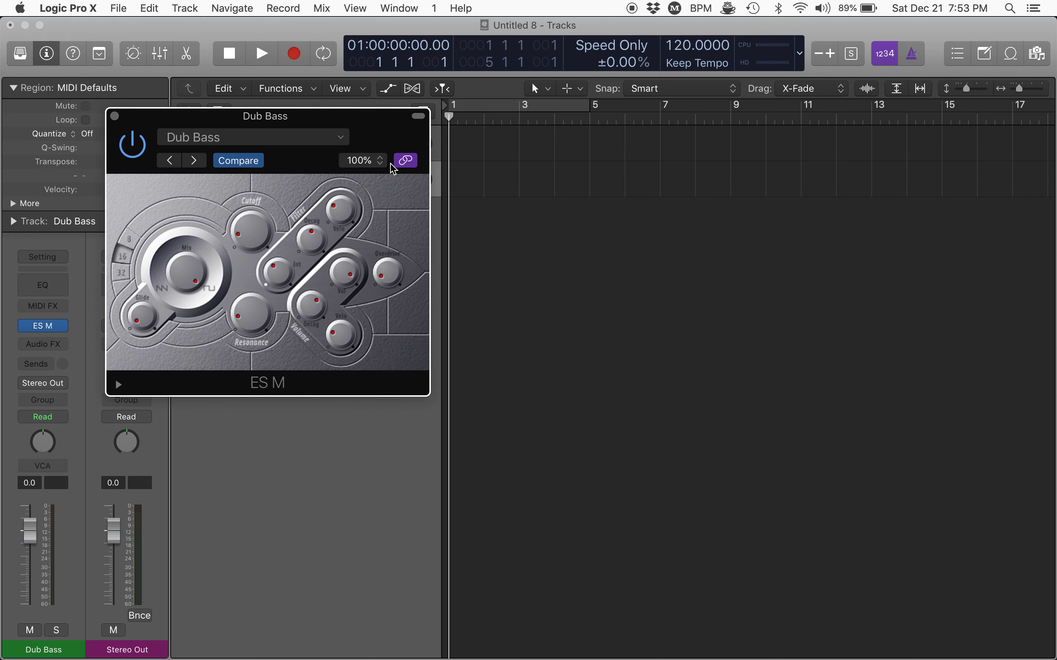
left_click(410, 165)
left_click_drag(349, 115, 704, 132)
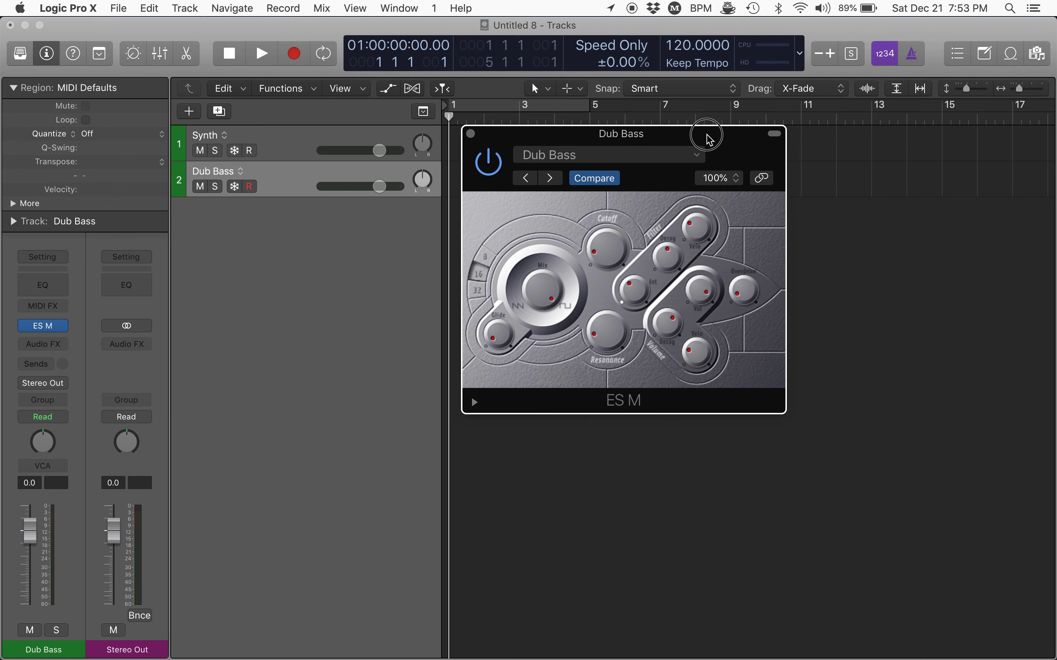
left_click(296, 159)
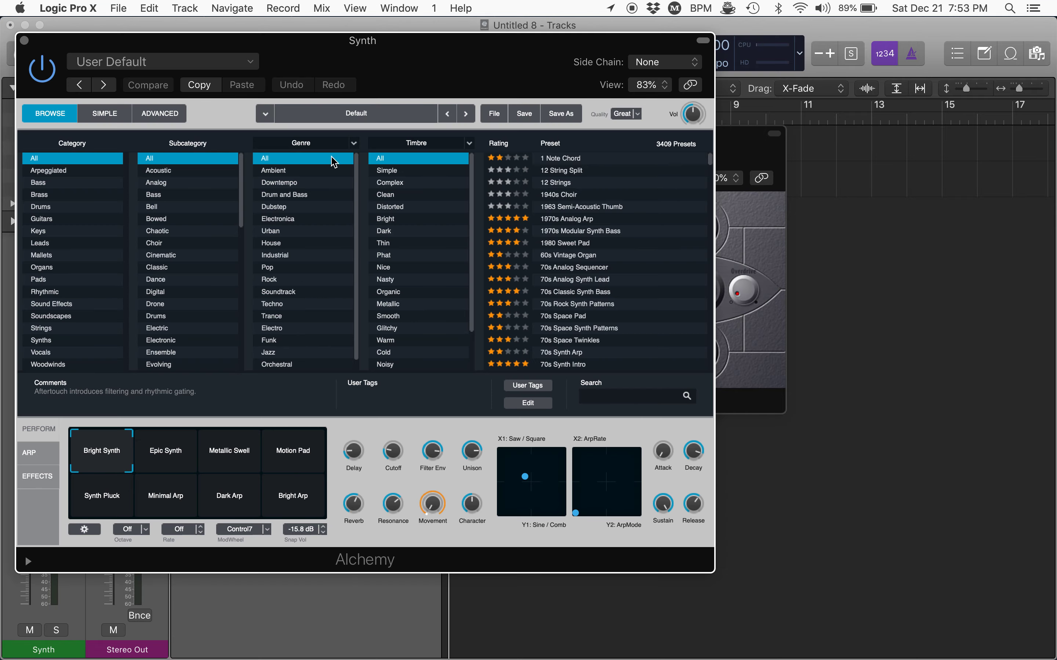
left_click_drag(341, 20, 350, 46)
left_click(42, 43)
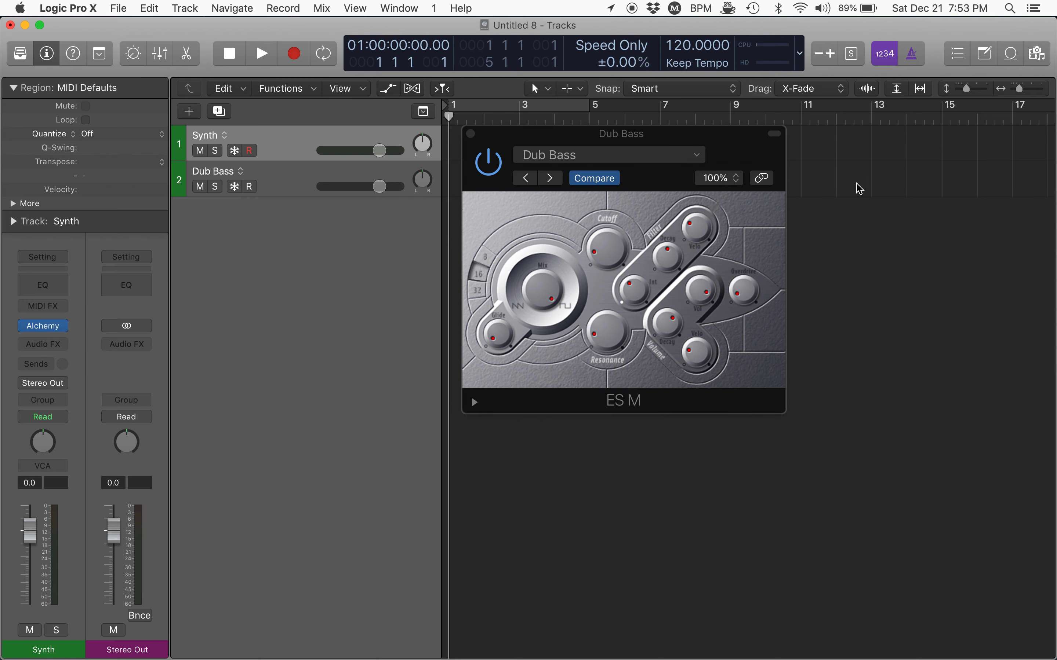
Relink the plug-in window, close the Synth's Alchemy window, and reselect the Dub Bass track.
left_click(762, 179)
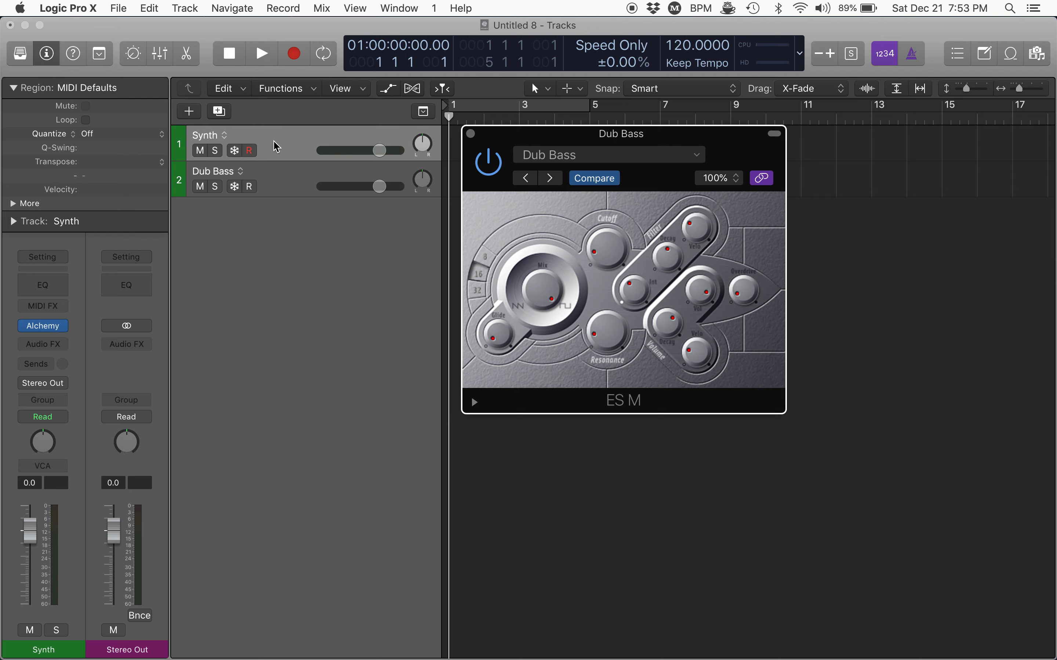
left_click(287, 186)
key("Up")
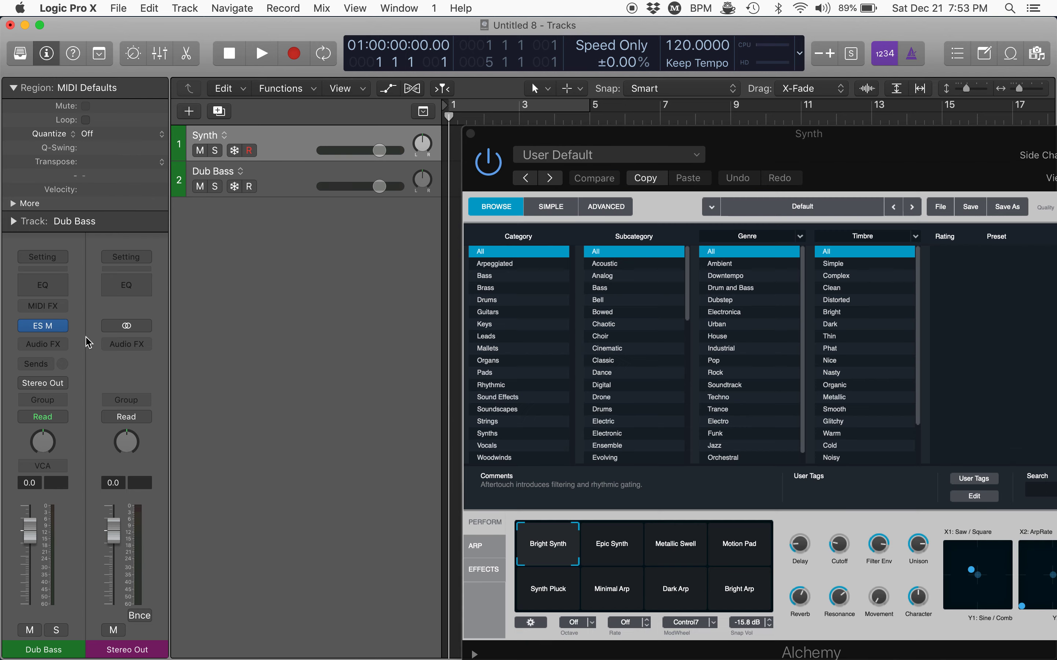
left_click_drag(563, 144, 276, 77)
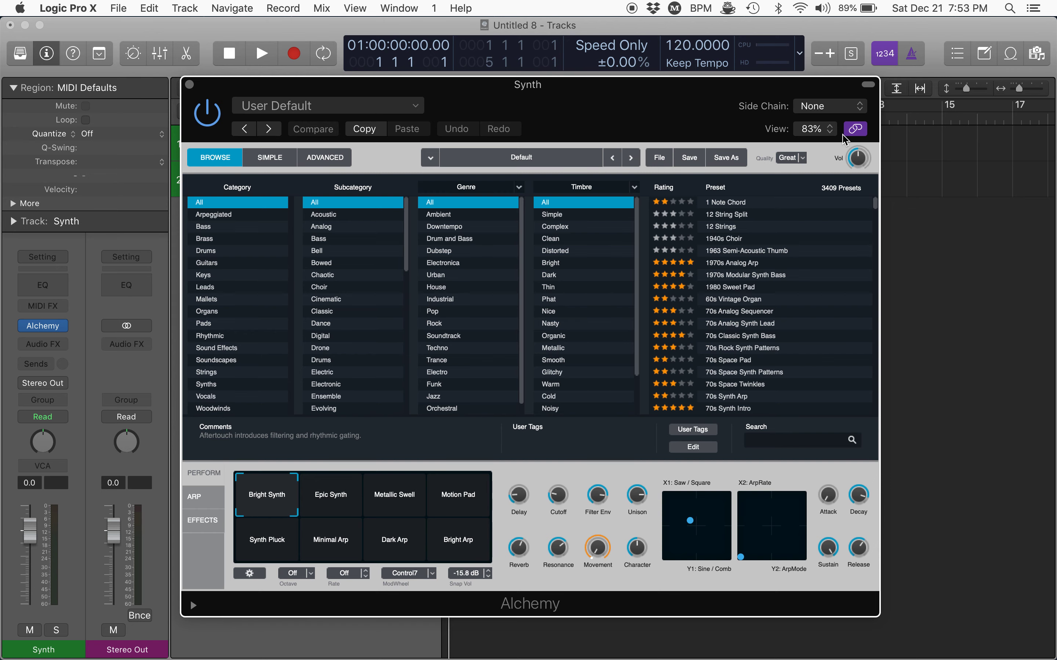
key("super+w")
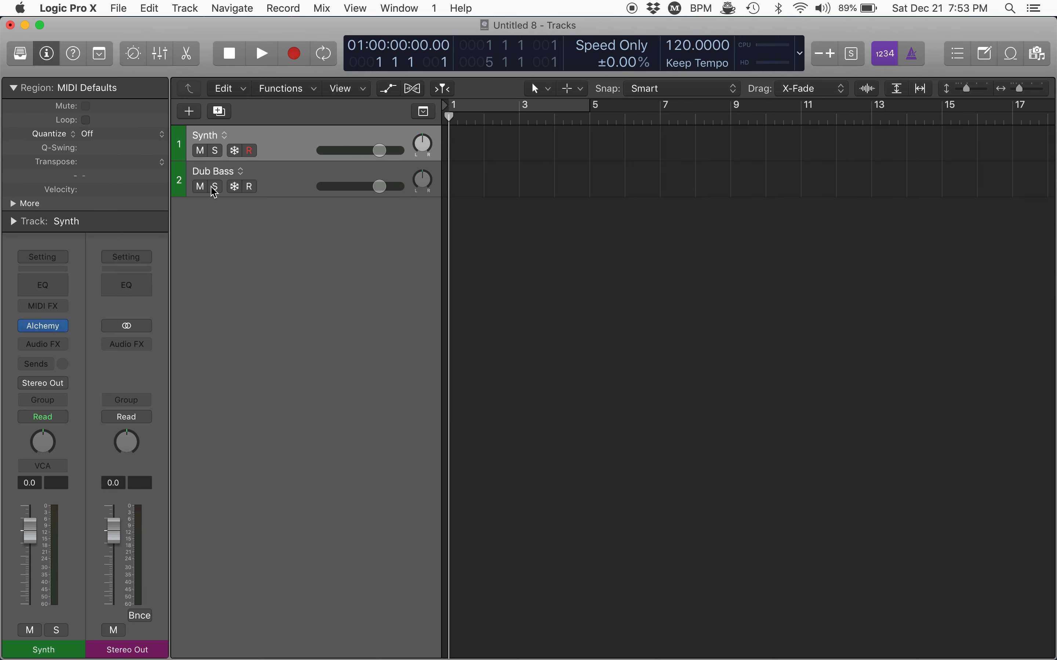
left_click(296, 188)
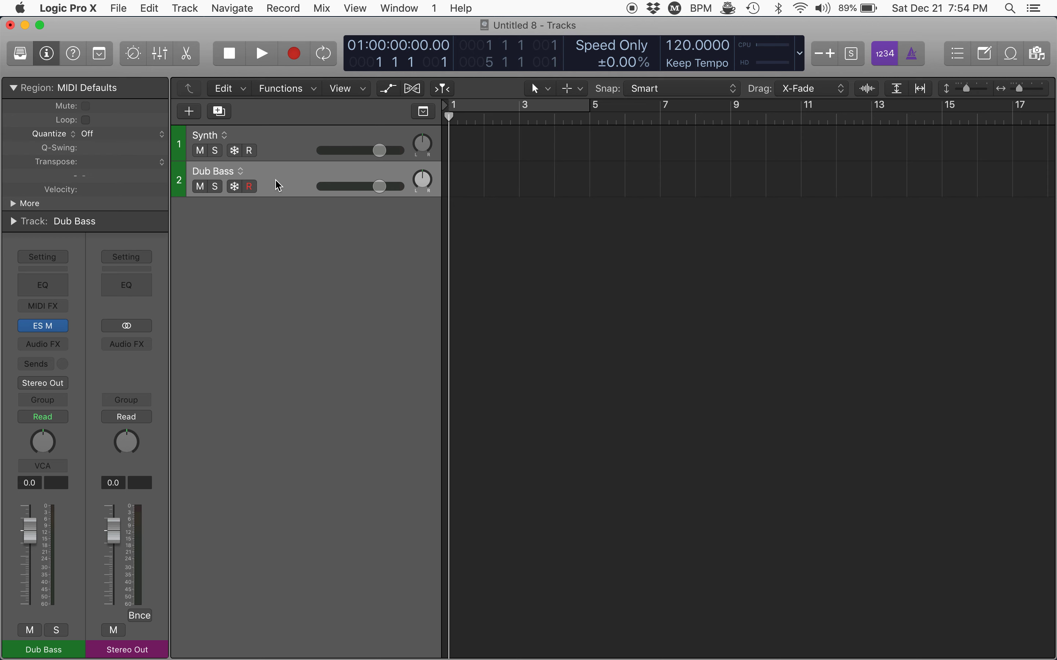
With Dub Bass selected, show the Inspector and collapse Region to reveal the track settings.
left_click(279, 150)
left_click(280, 185)
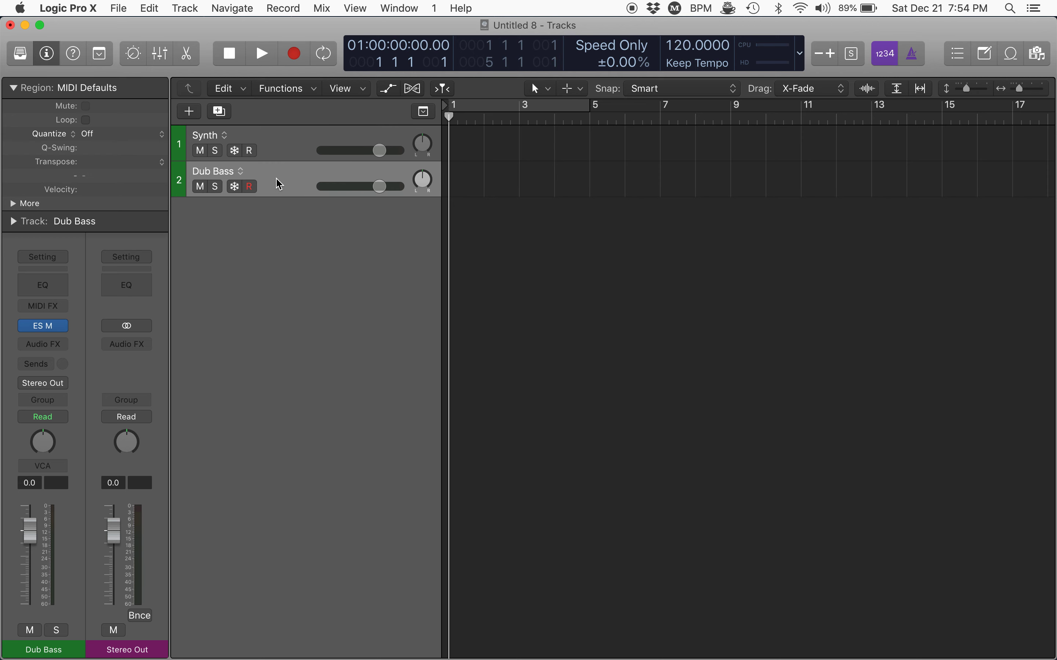
left_click(47, 54)
left_click(47, 54)
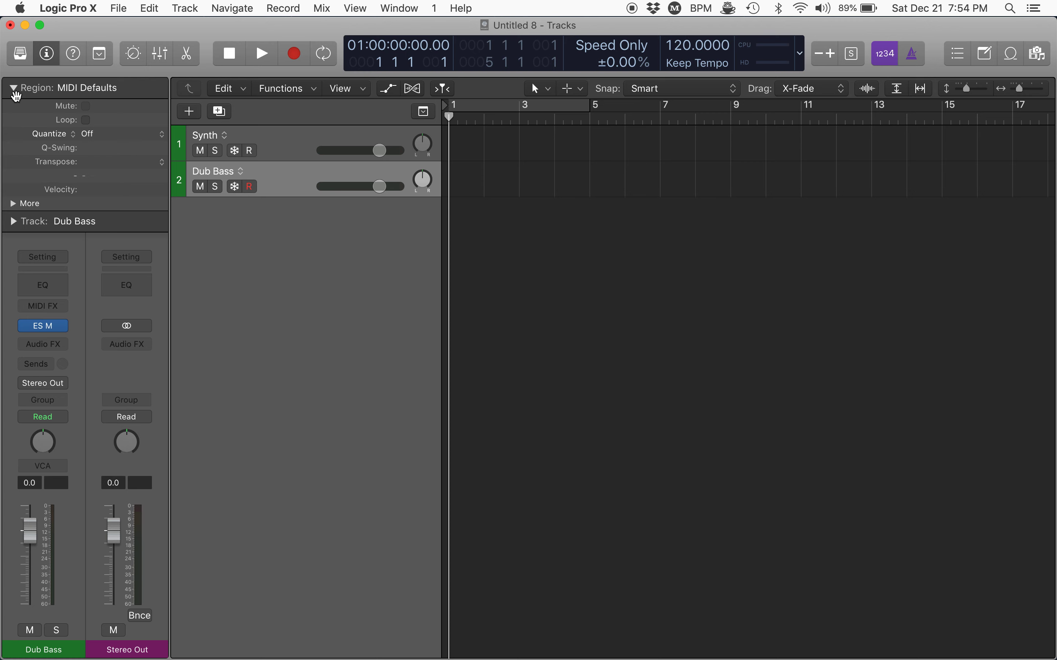
key("i")
key("i")
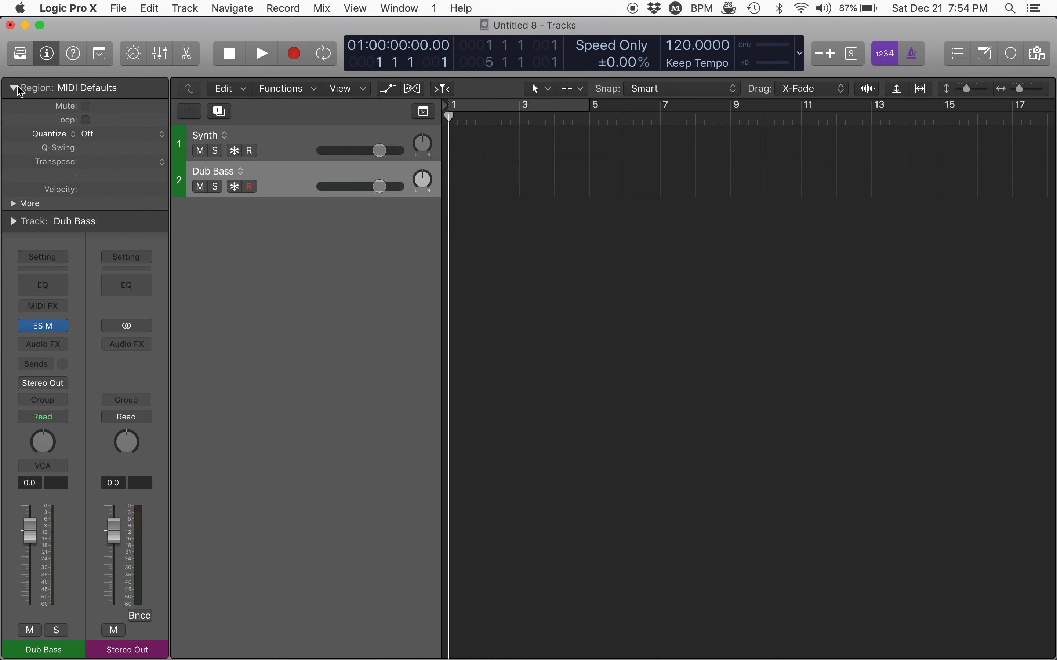
left_click(13, 89)
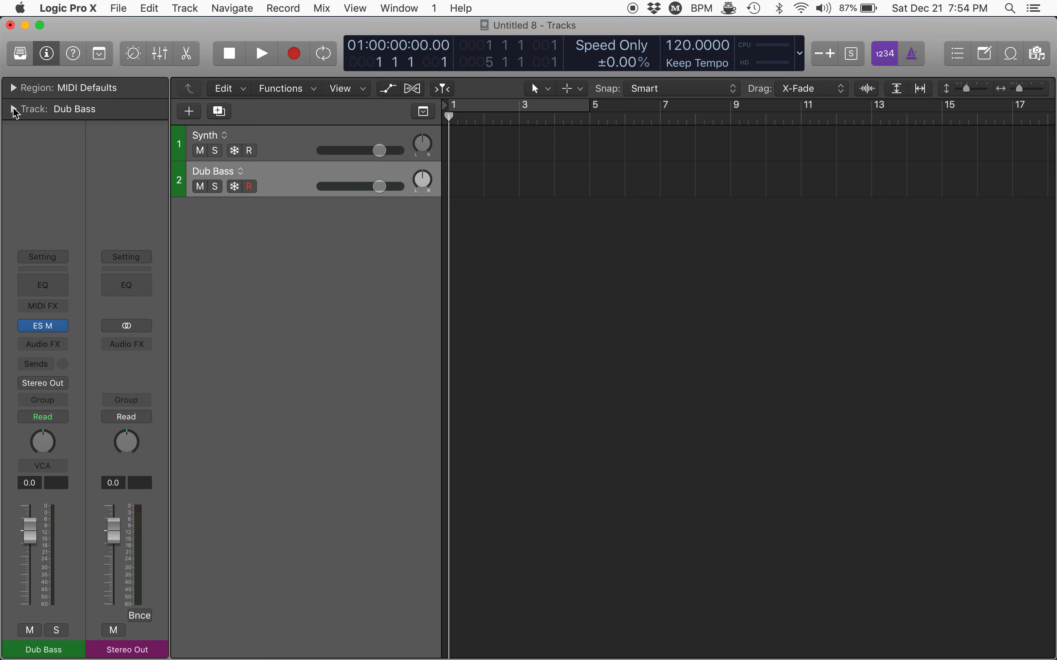
left_click(14, 110)
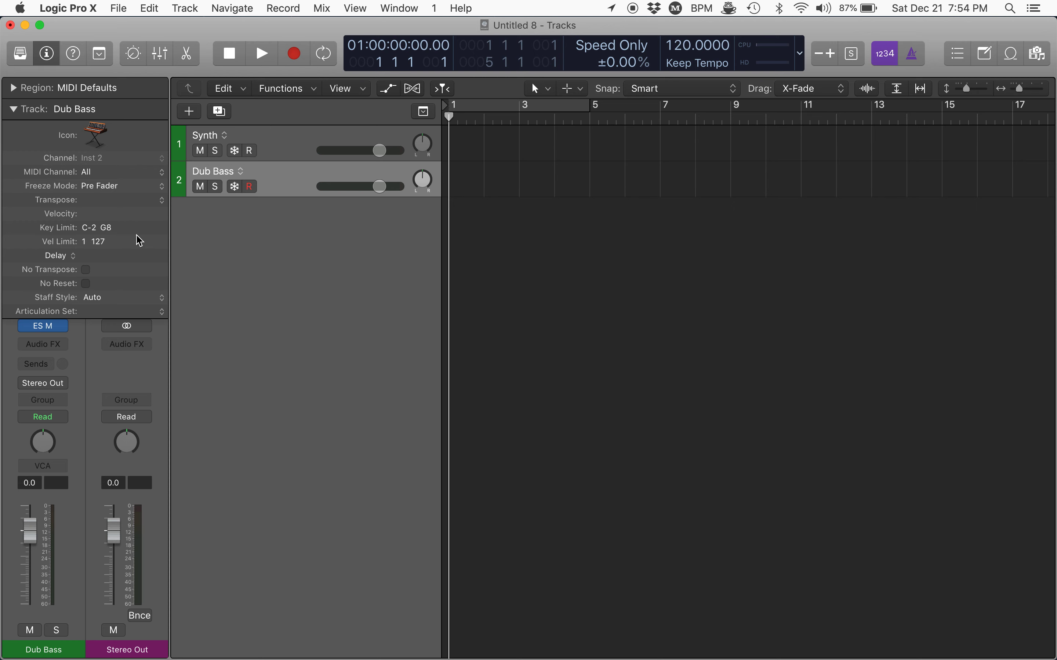
Set the Dub Bass key limit to C-2 through B2.
double_click(109, 230)
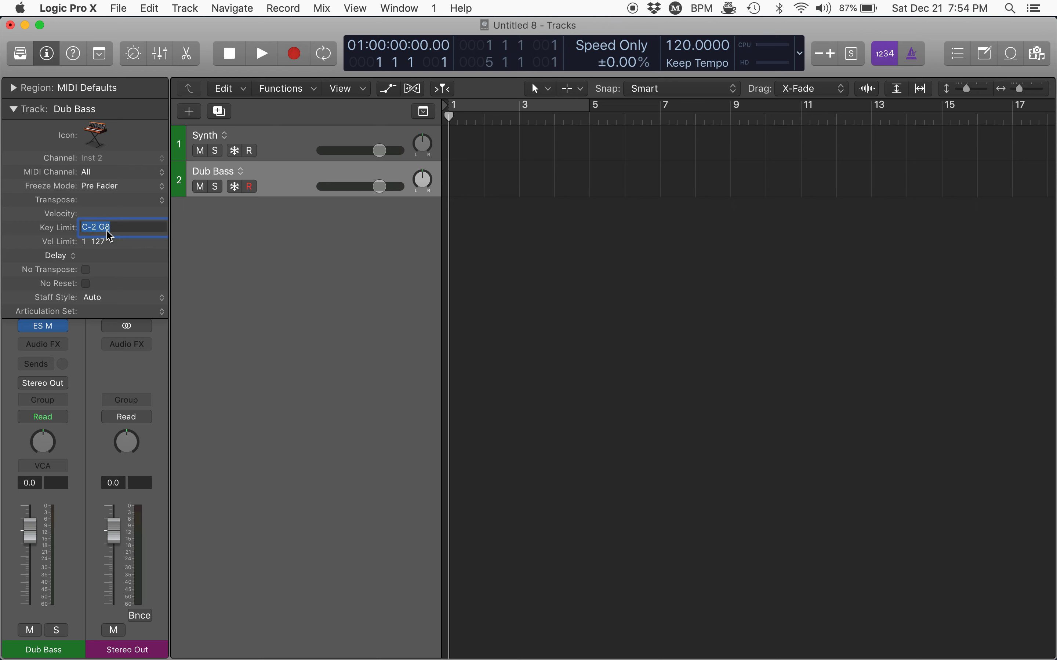
left_click(110, 227)
key("BackSpace")
key("BackSpace")
type("B2")
key("Return")
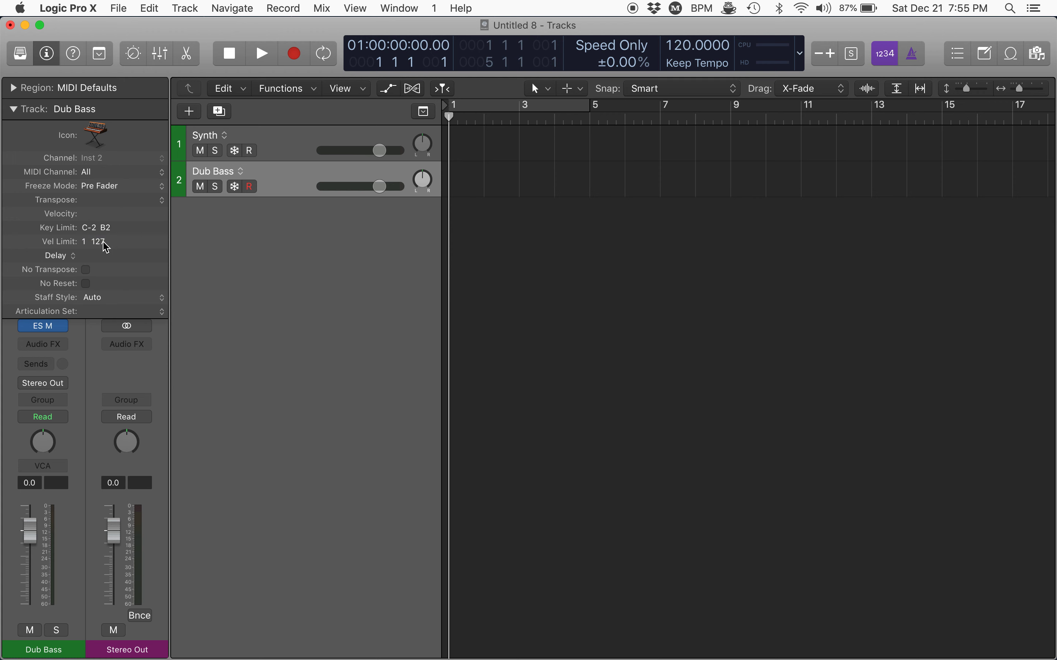
Set the Synth track's key limit to C3 through G8.
left_click(269, 155)
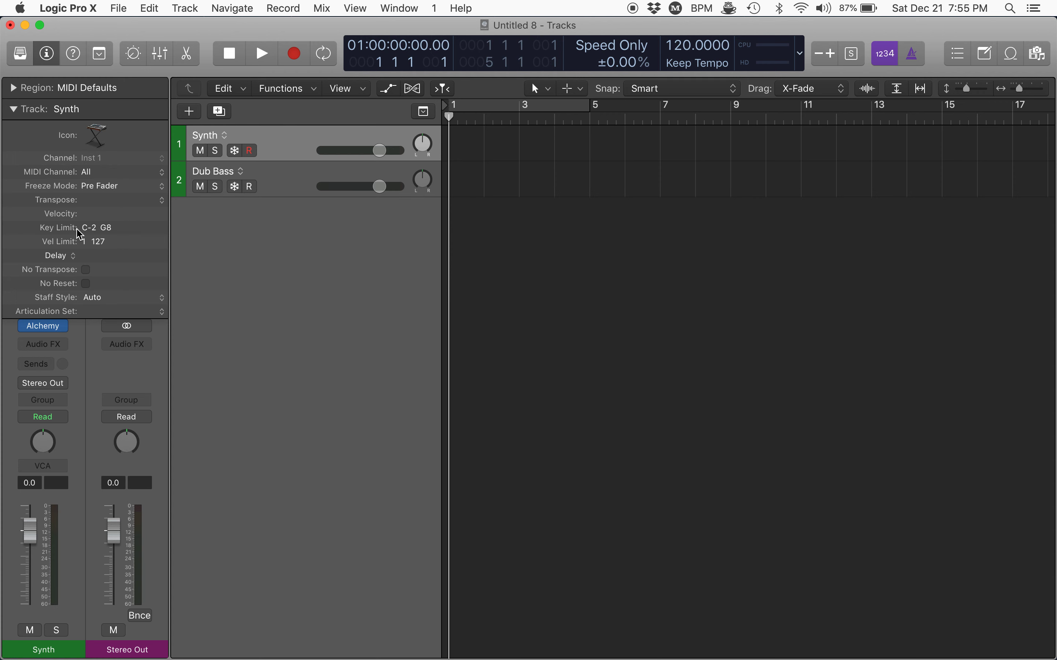
double_click(92, 234)
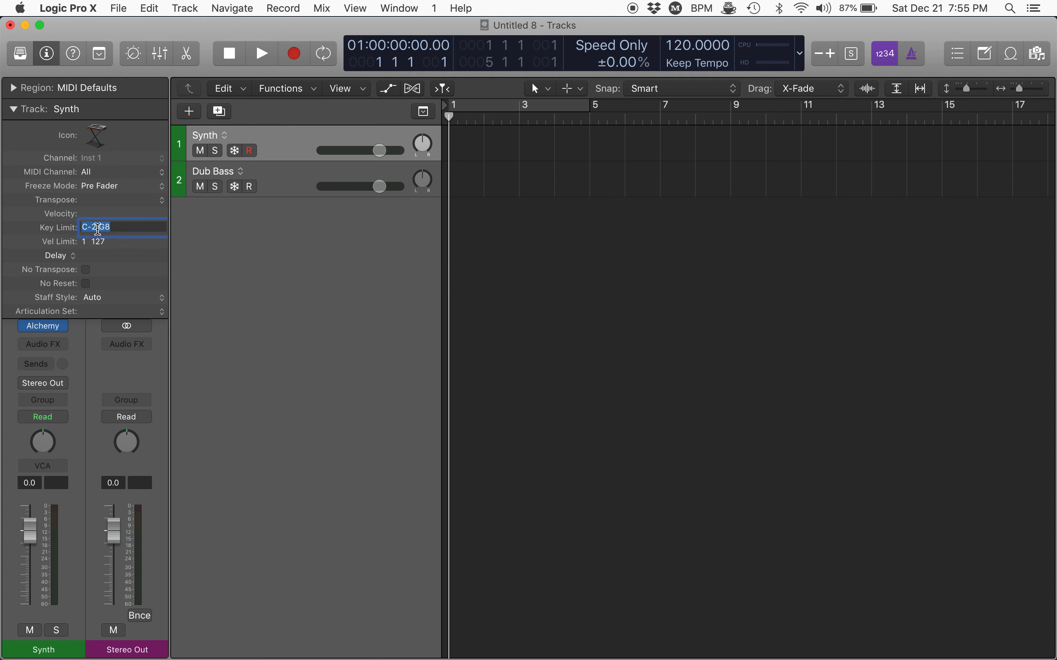
left_click(95, 231)
key("shift+Left")
key("shift+Left")
key("shift+Left")
type("C3")
key("Return")
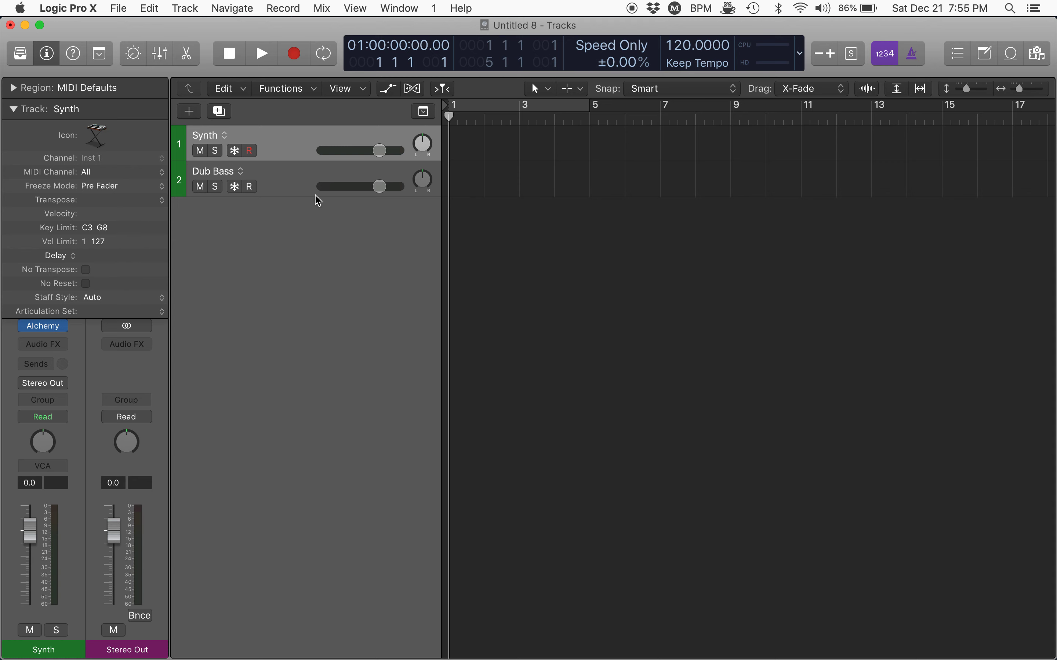
key("super+k")
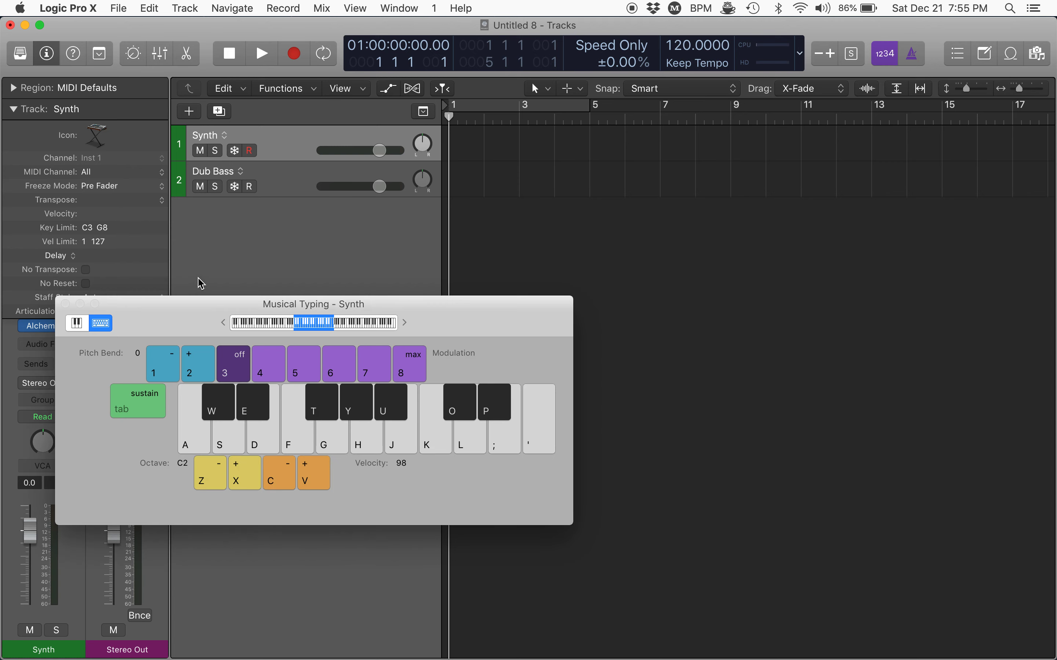
left_click_drag(190, 323, 459, 241)
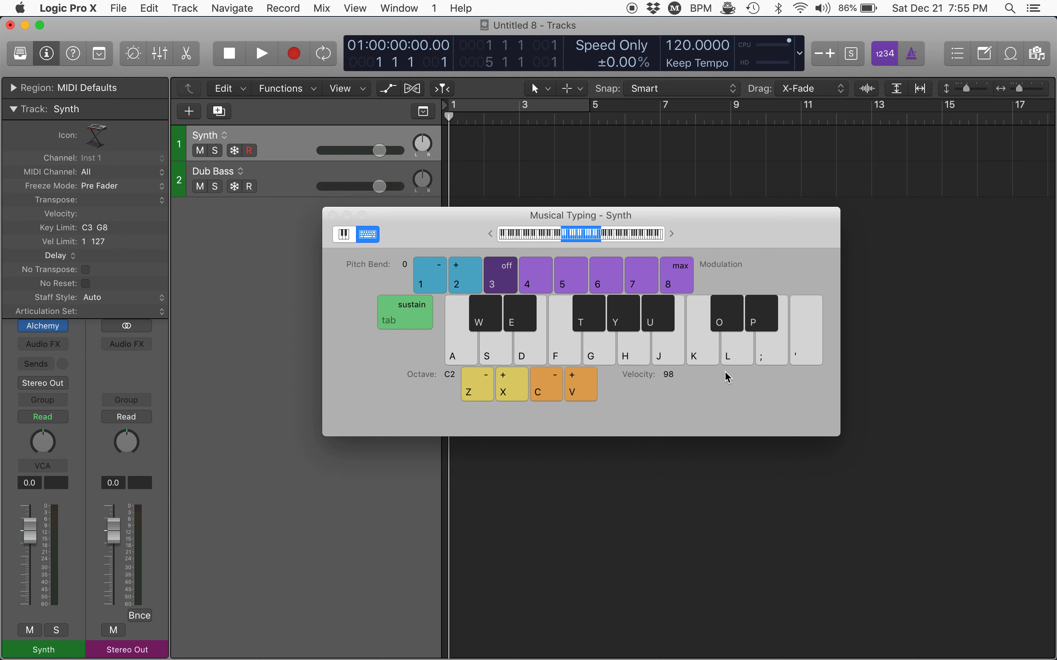
key("h")
key("j")
key("k")
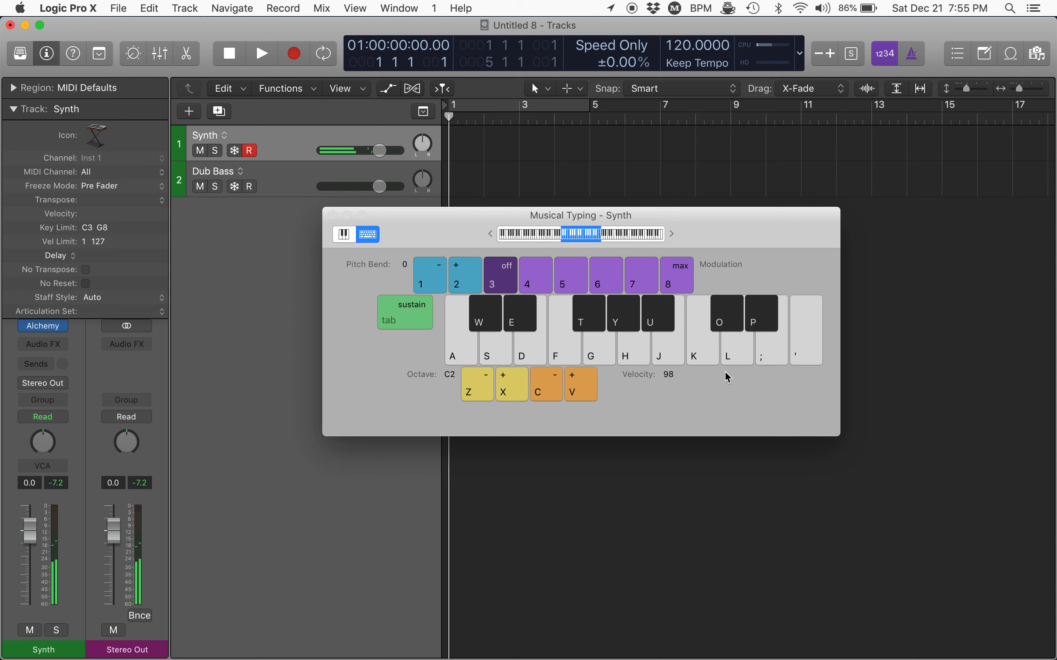
key("l")
left_click(281, 180)
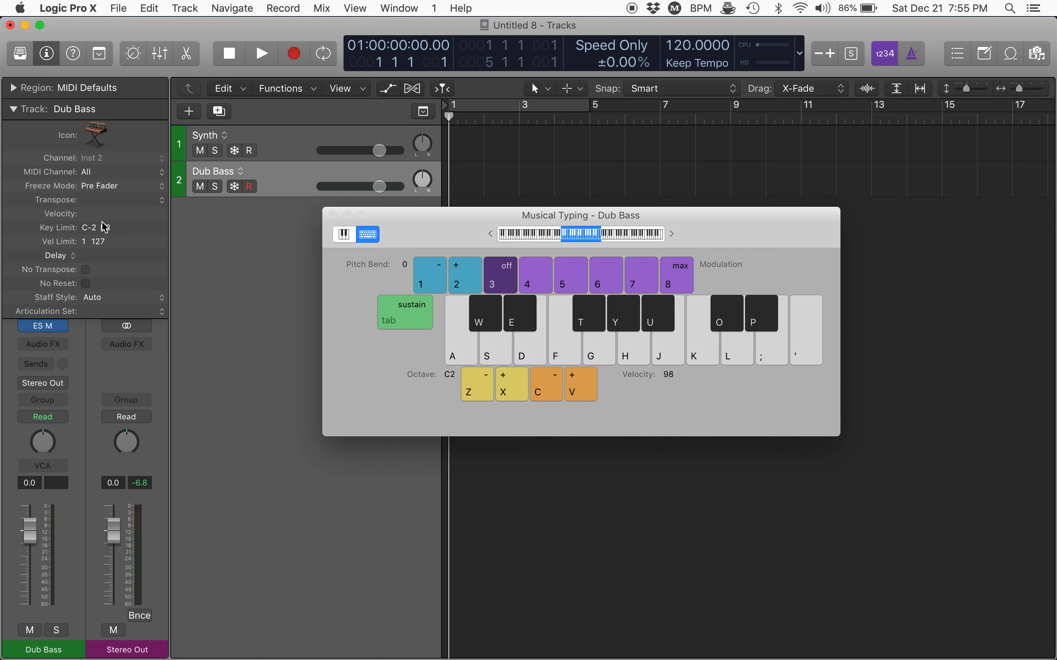
left_click(673, 348)
left_click(673, 348)
left_click(701, 354)
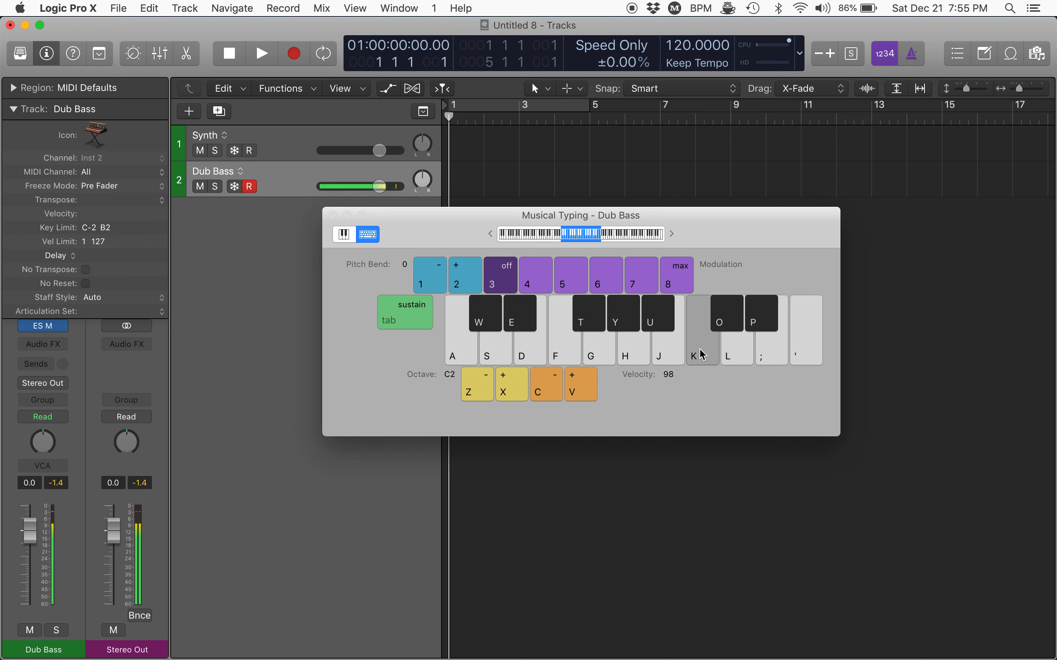
key("g")
key("f")
key("g")
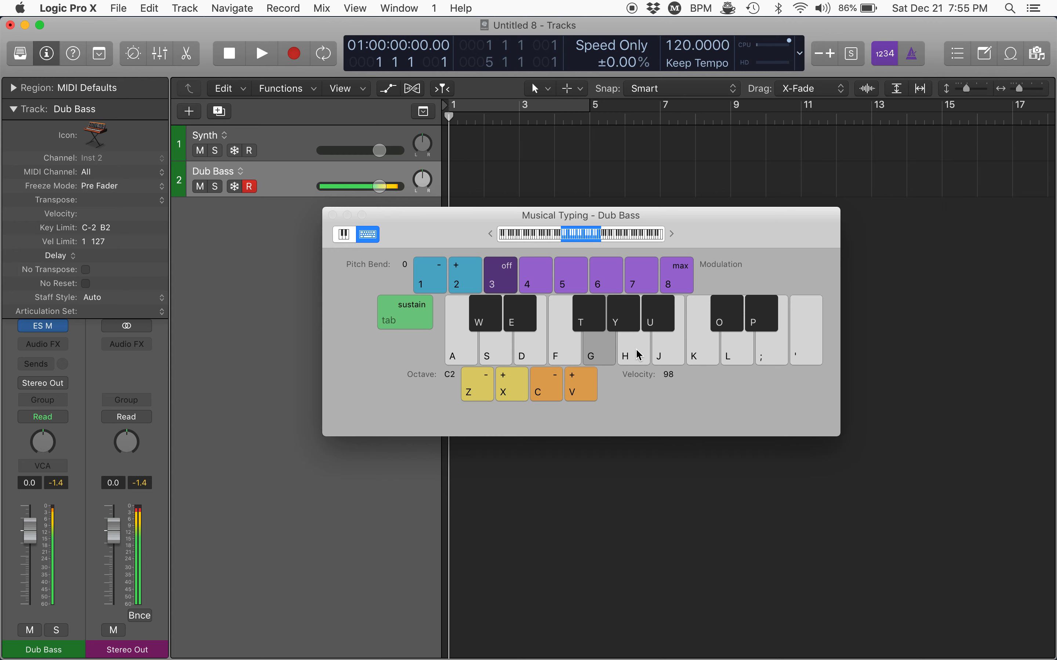
key("h")
key("j")
key("k")
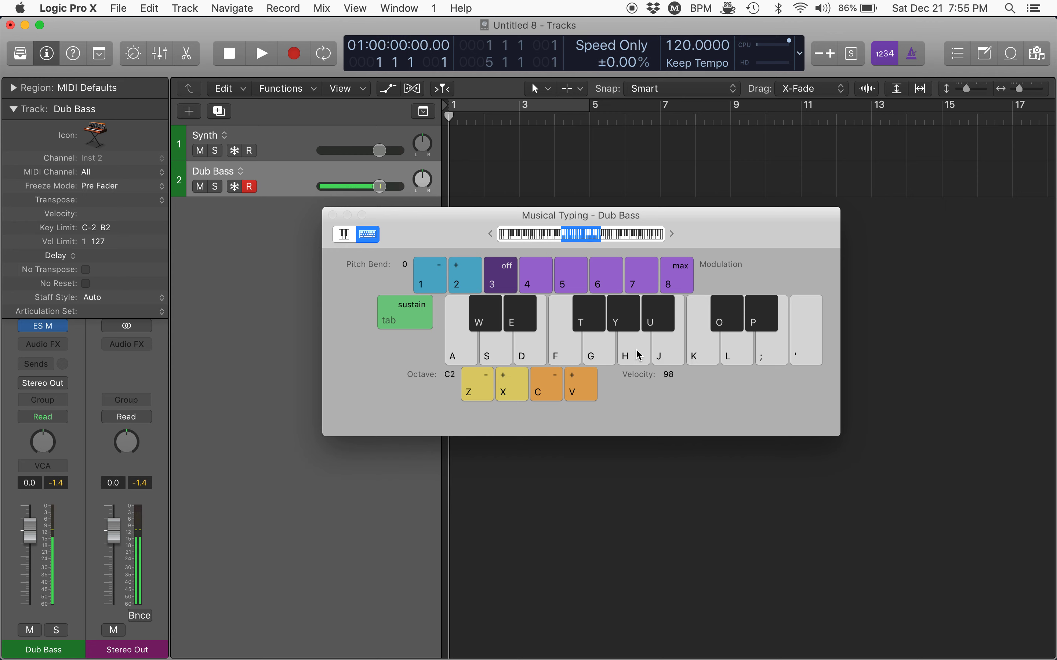
mouse_move(446, 237)
left_mouse_down()
mouse_move(461, 286)
mouse_move(547, 406)
mouse_move(453, 223)
left_mouse_up()
key("super+k")
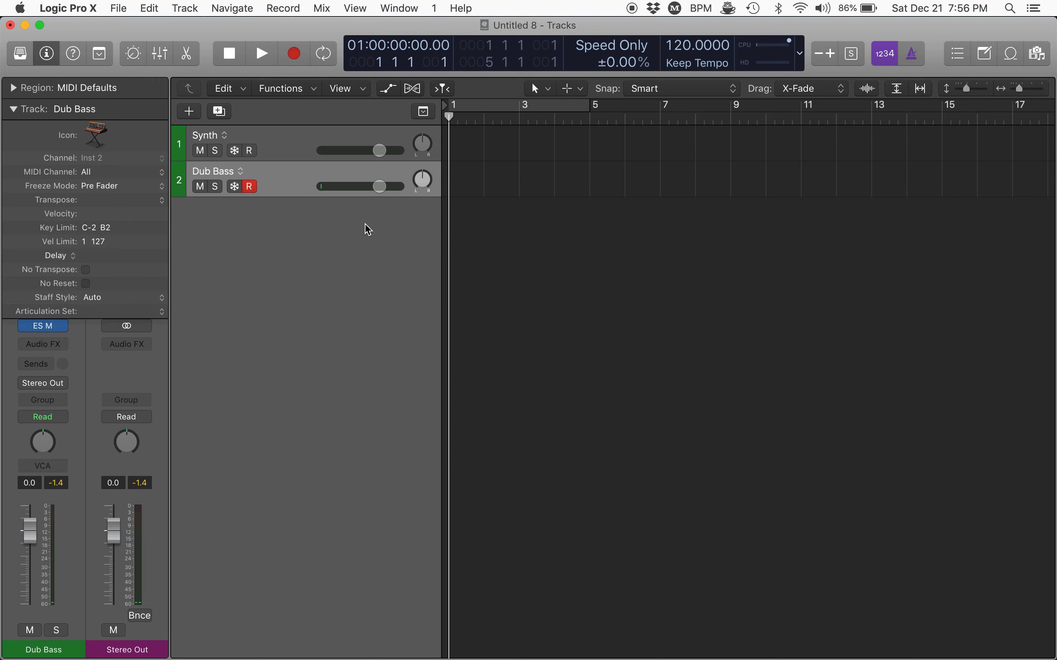
Select Synth and Dub Bass and combine them into summing track stack Sum 1.
left_click(297, 145)
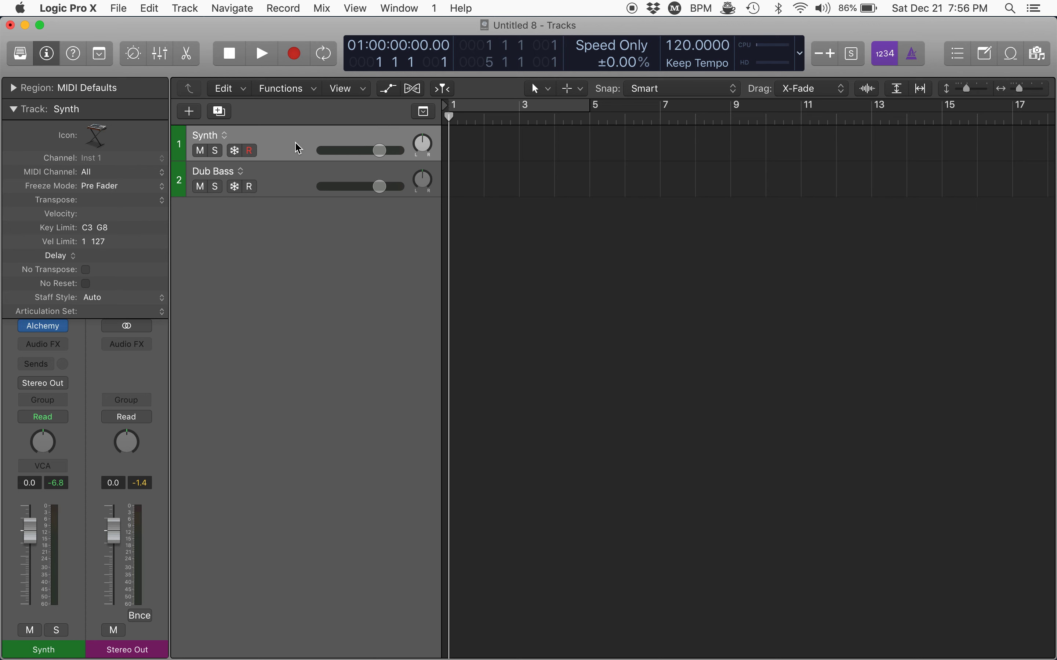
left_click(291, 186, "shift")
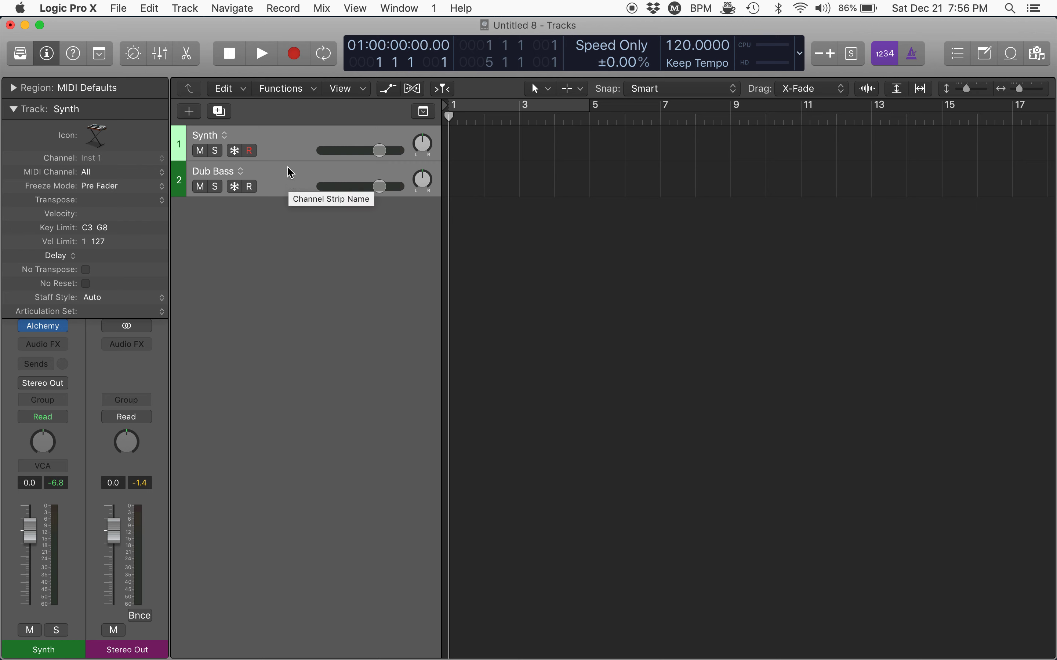
right_click(292, 153)
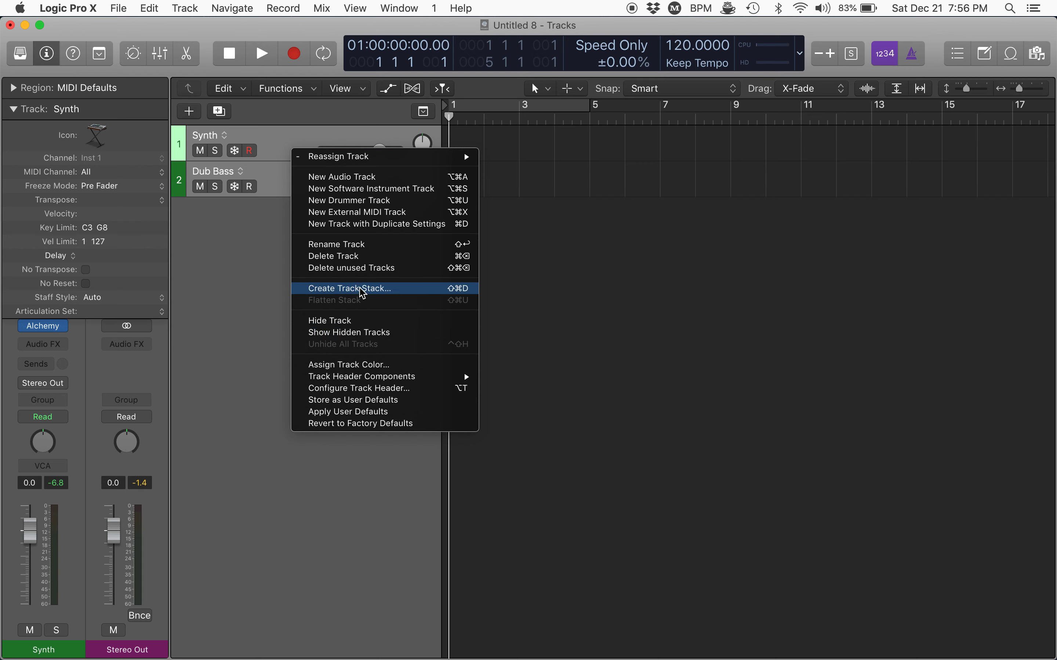
left_click(408, 296)
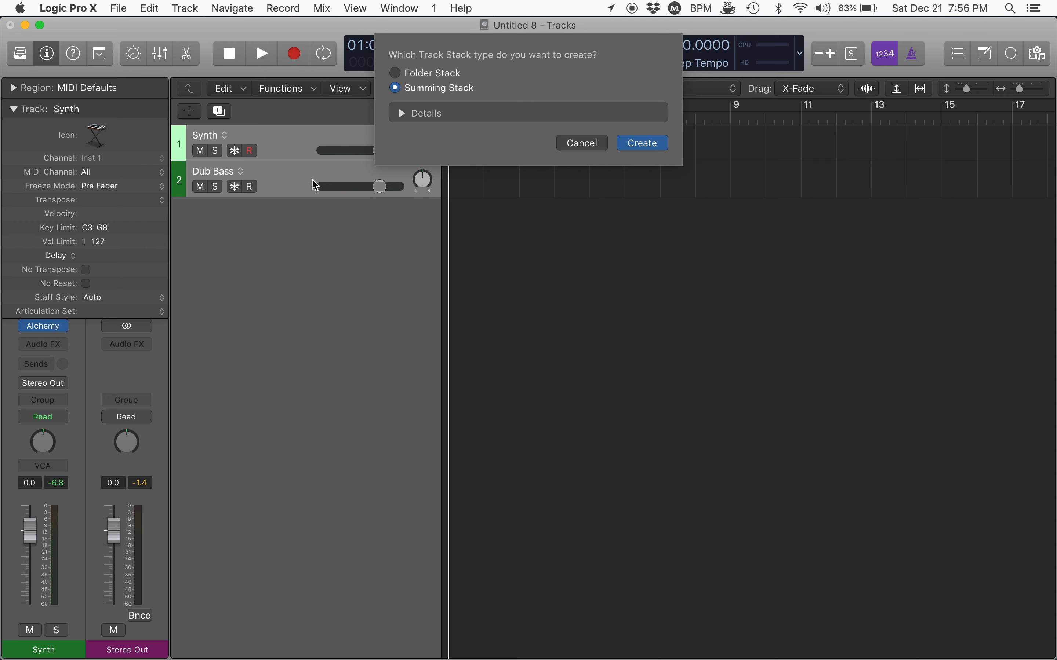
left_click(652, 148)
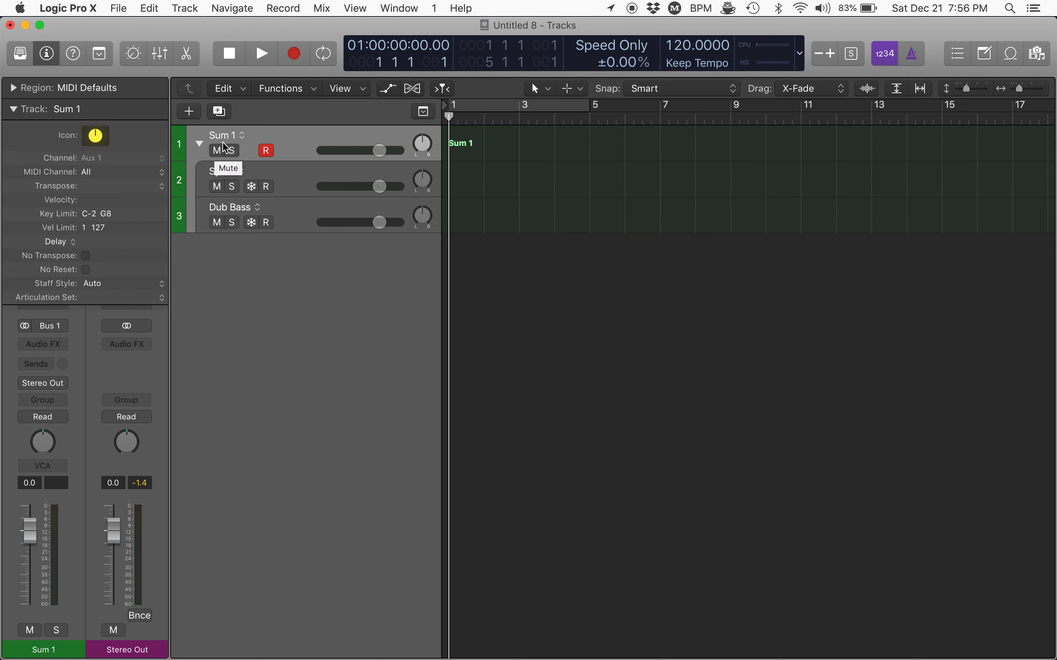
Rename the Sum 1 stack to 'Patch' and open Musical Typing with Cmd-K.
double_click(225, 137)
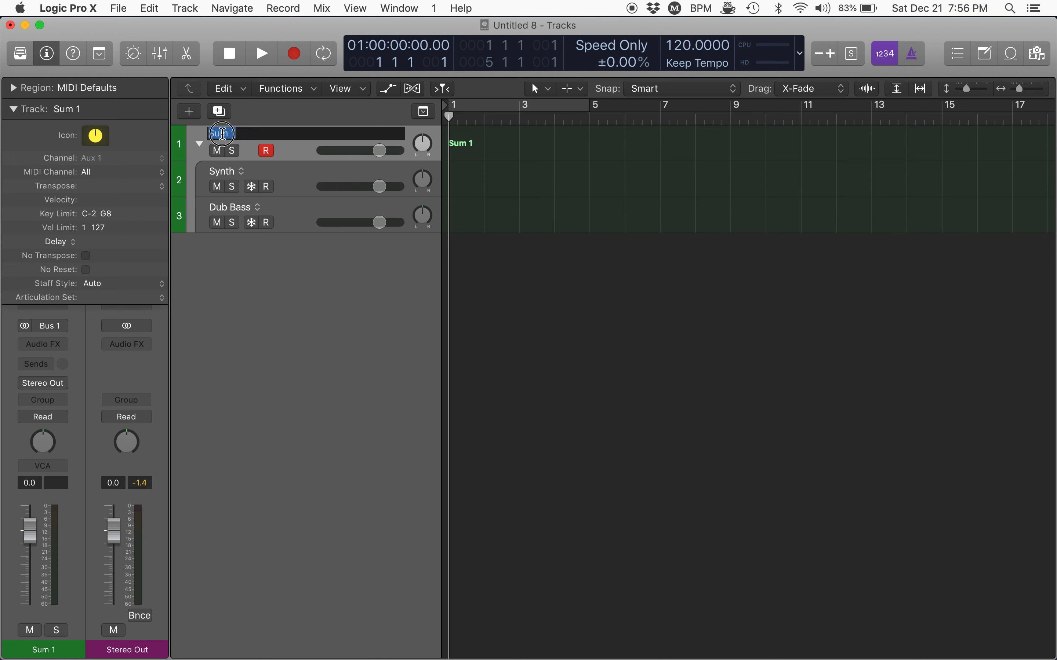
double_click(241, 135)
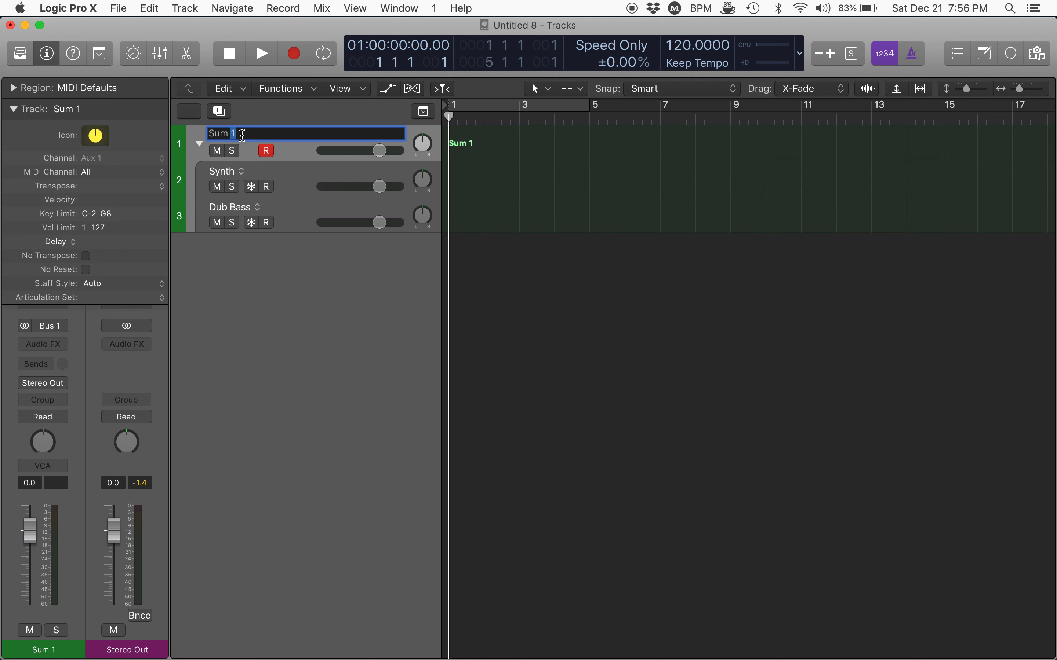
triple_click(242, 135)
type("Patch")
key("Return")
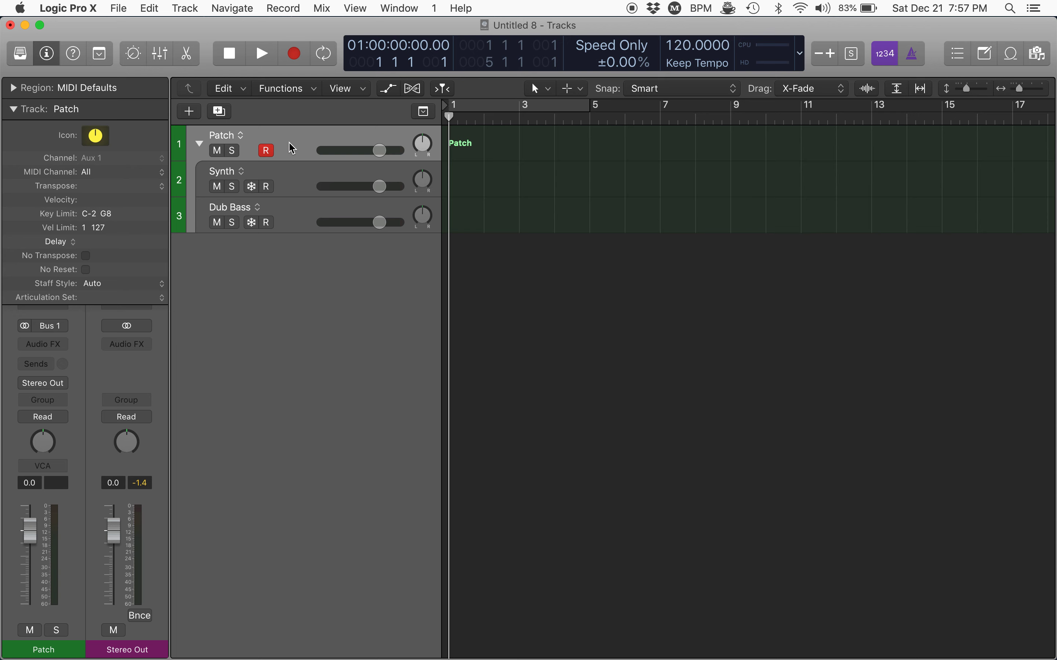
key("super+k")
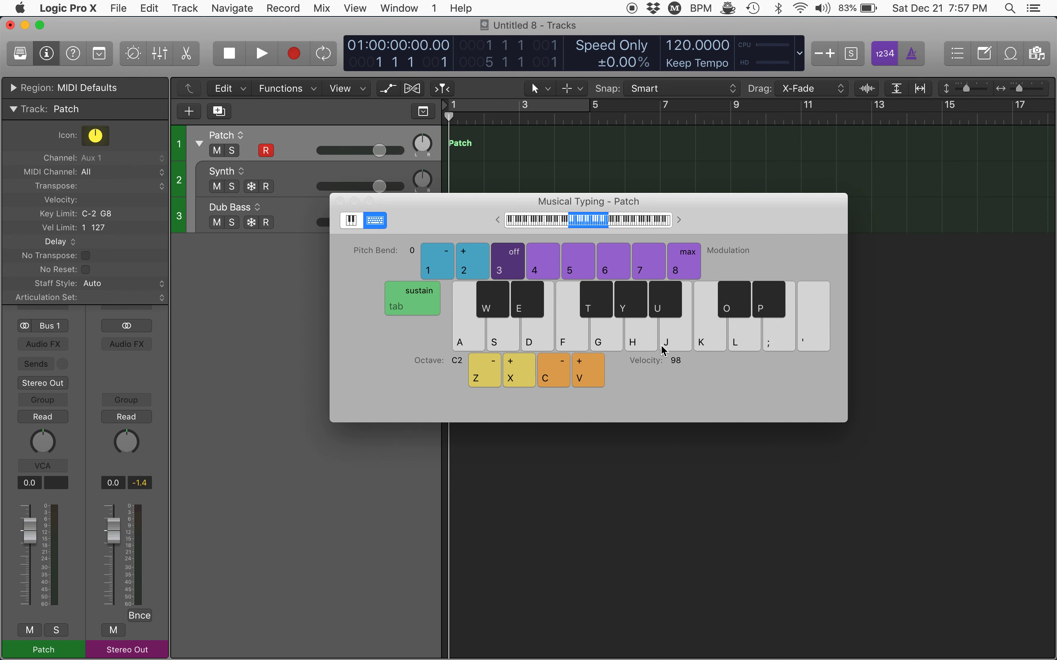
Audition the Patch stack by playing a run of notes with Musical Typing.
key("f")
key("h")
key("h")
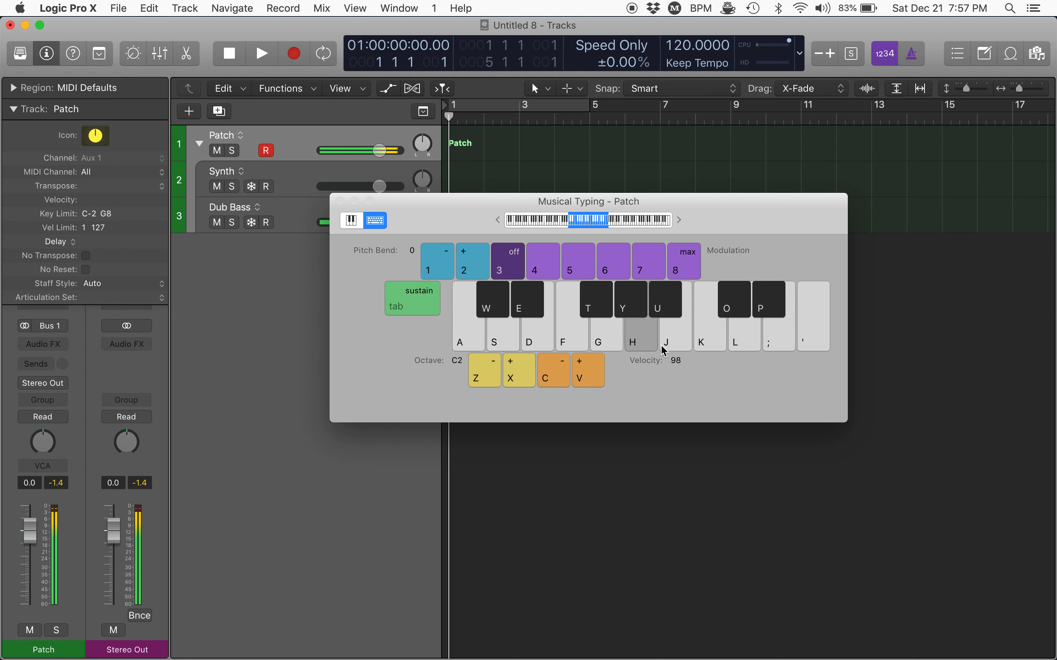
key("j")
key("semicolon")
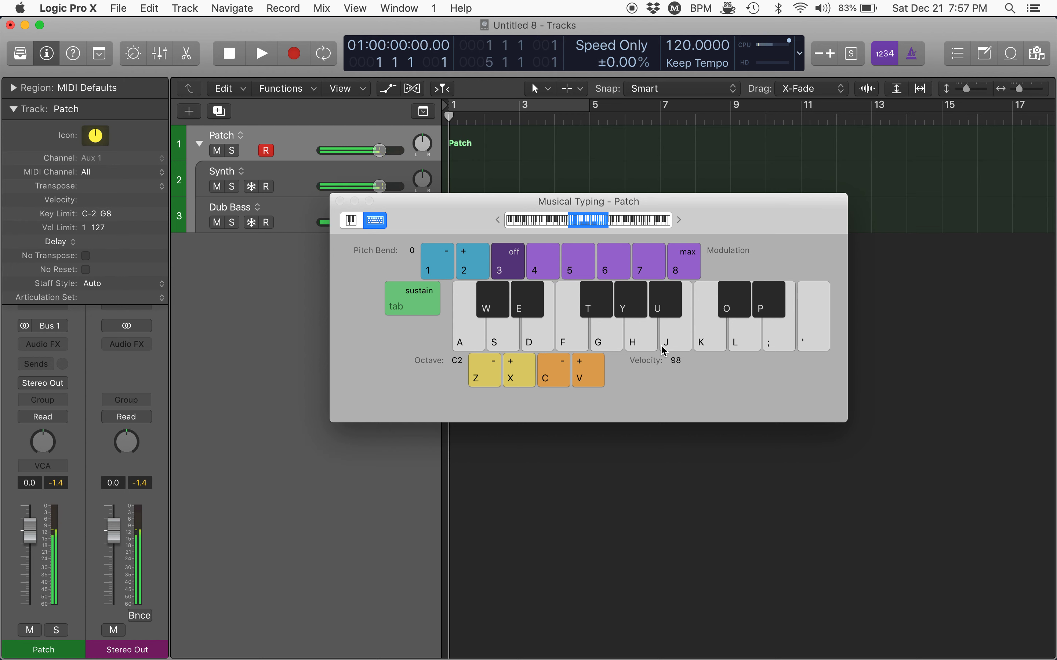
key("f")
key("g")
key("h")
key("j")
key("k")
key("semicolon")
left_click_drag(450, 208, 447, 335)
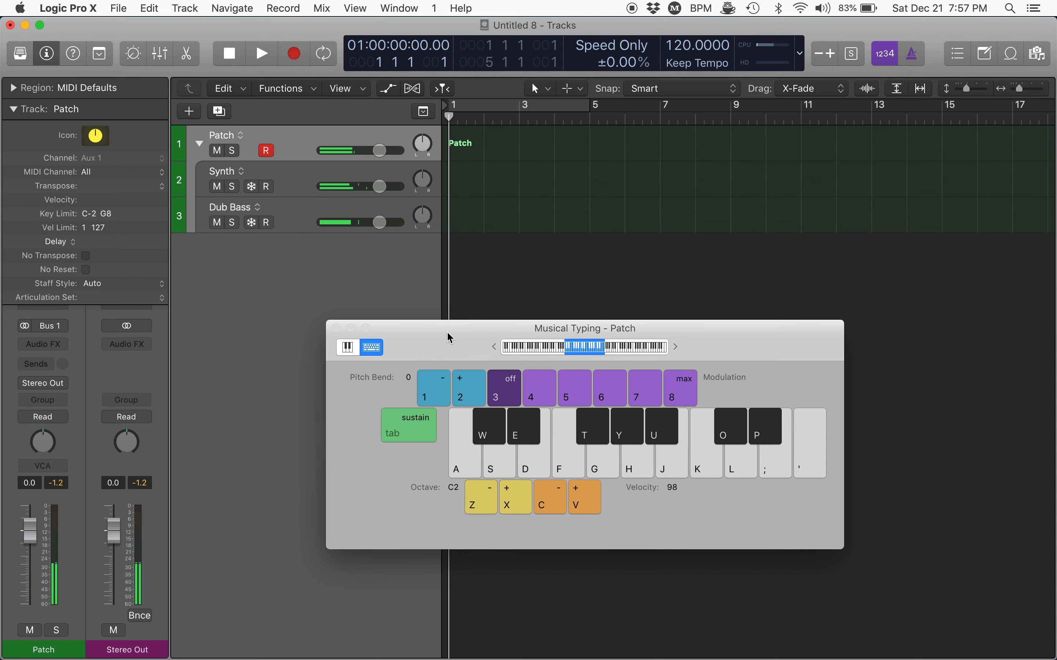
Lower the Dub Bass volume to -1.9 dB and play notes across the key split.
left_click_drag(377, 223, 371, 187)
key("a")
key("s")
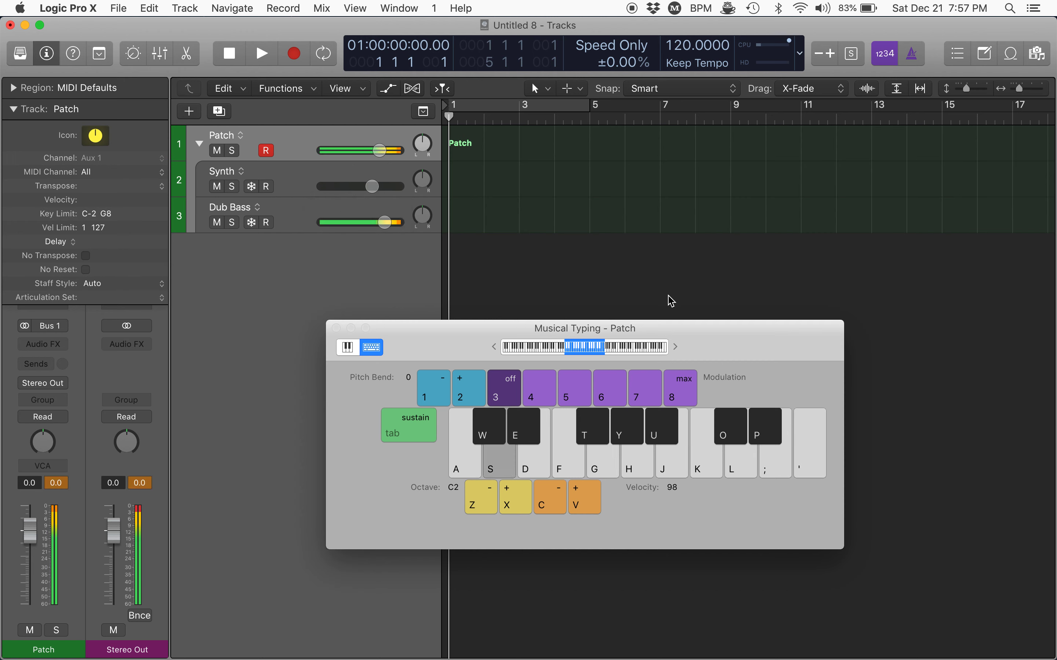
key("d")
key("h")
key("k")
key("l")
key("j")
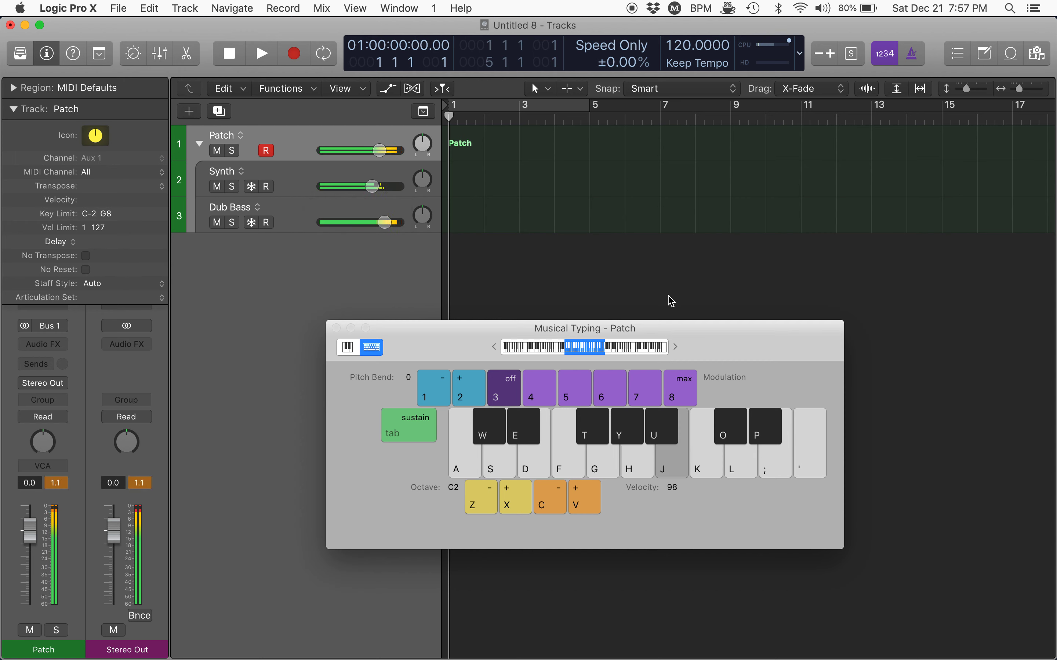
key("k")
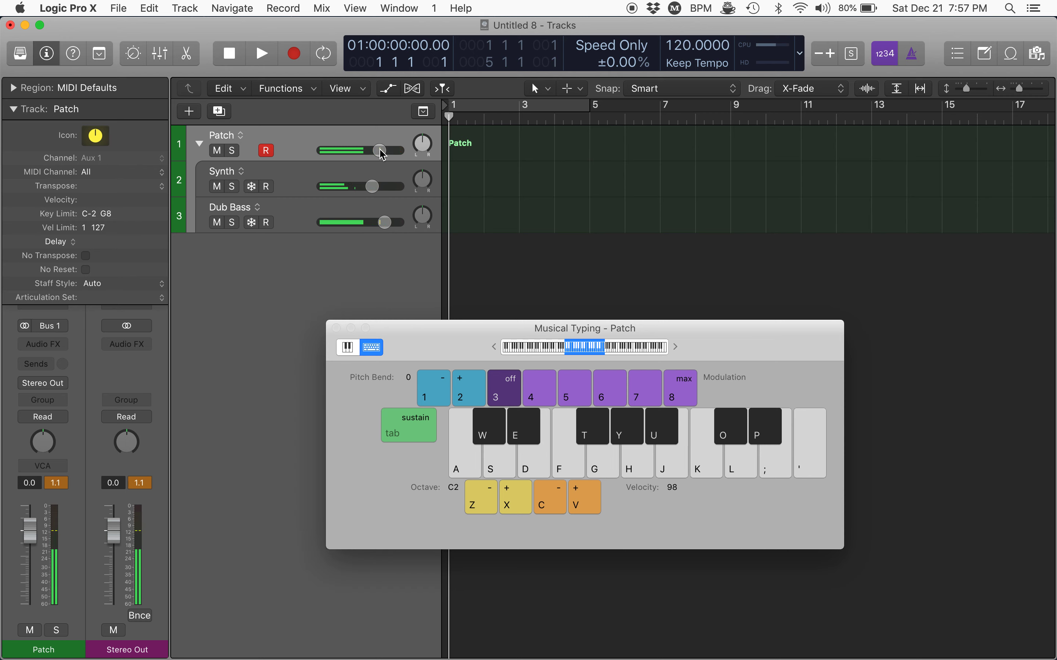
Turn the Patch stack down to -1.0 dB, check the level, and close Musical Typing.
left_click_drag(379, 151, 412, 158)
key("h")
key("j")
key("k")
key("l")
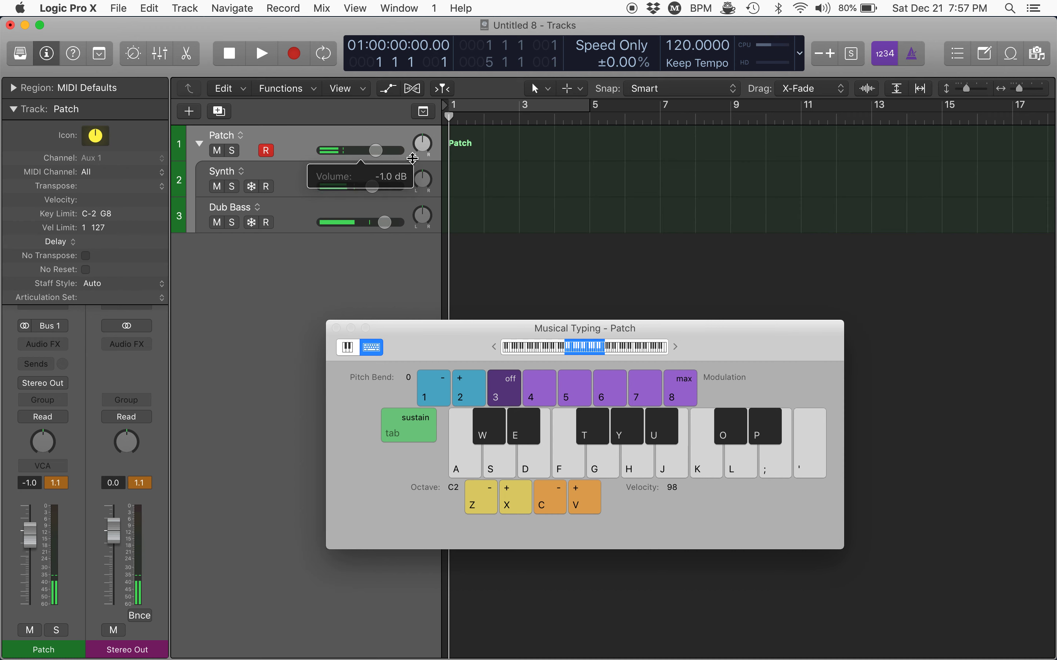
left_click(337, 329)
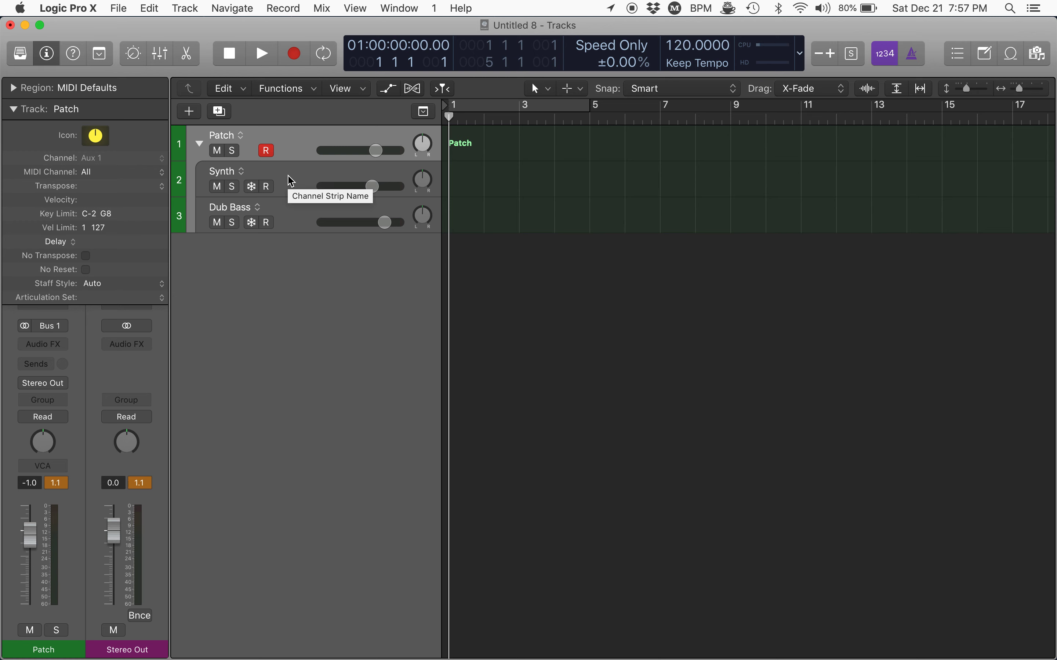
Hide the inspector's Track section, collapse the Patch stack, and rename it 'Song 1'.
left_click(14, 109)
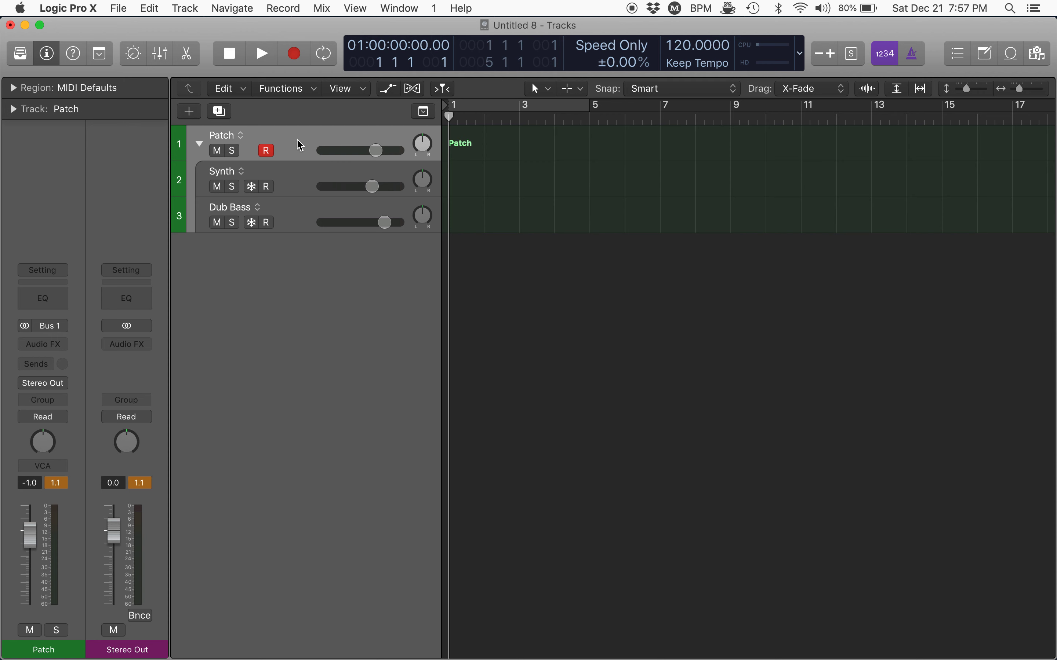
left_click(238, 92)
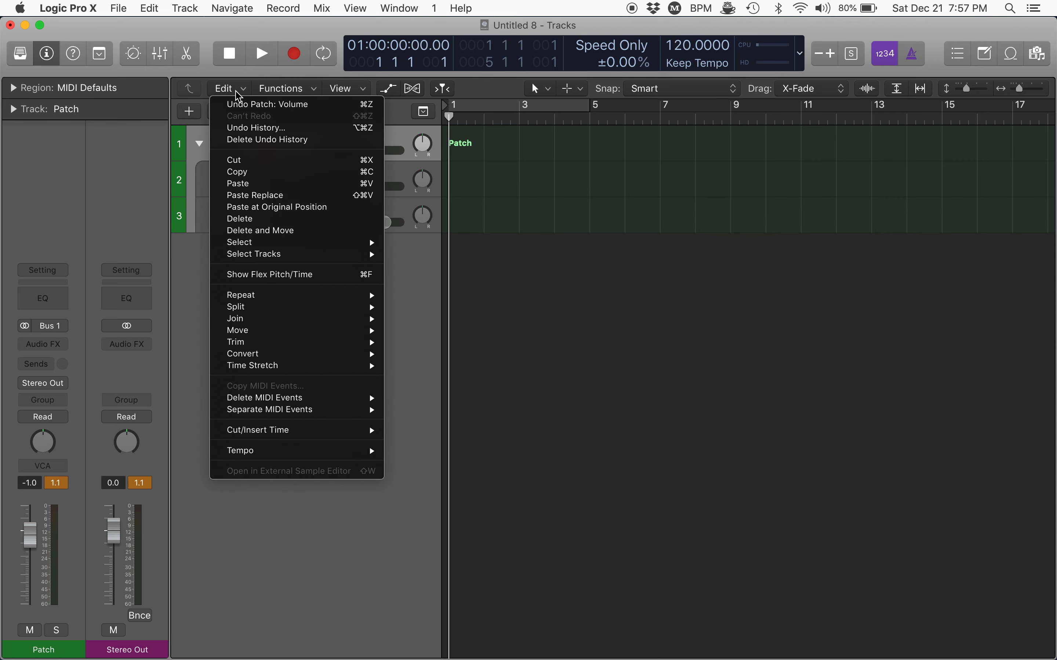
left_click(237, 93)
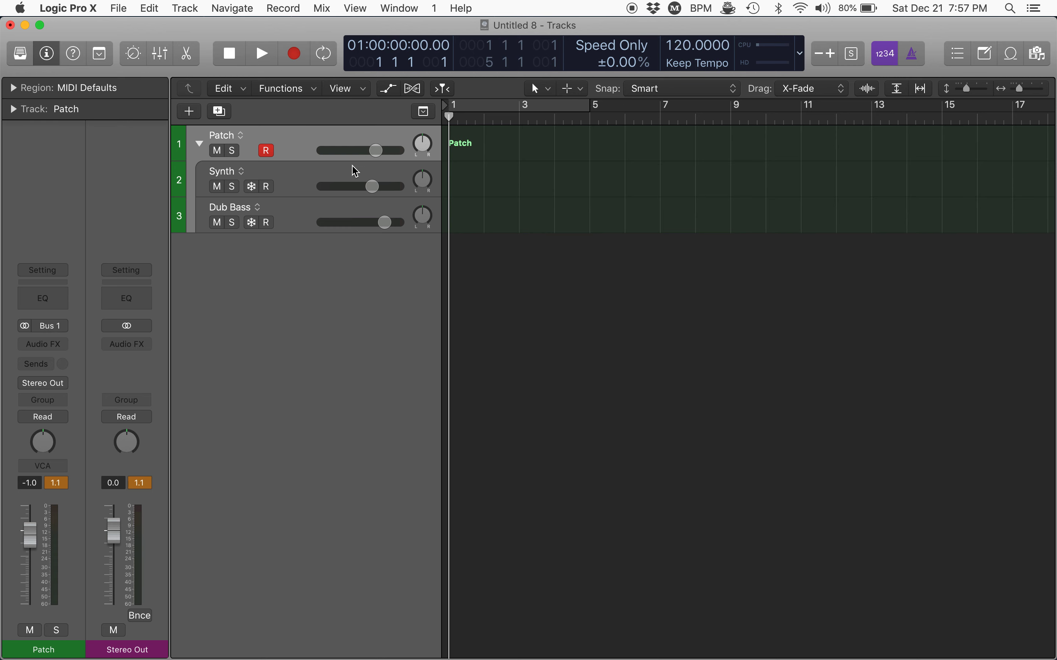
left_click(200, 144)
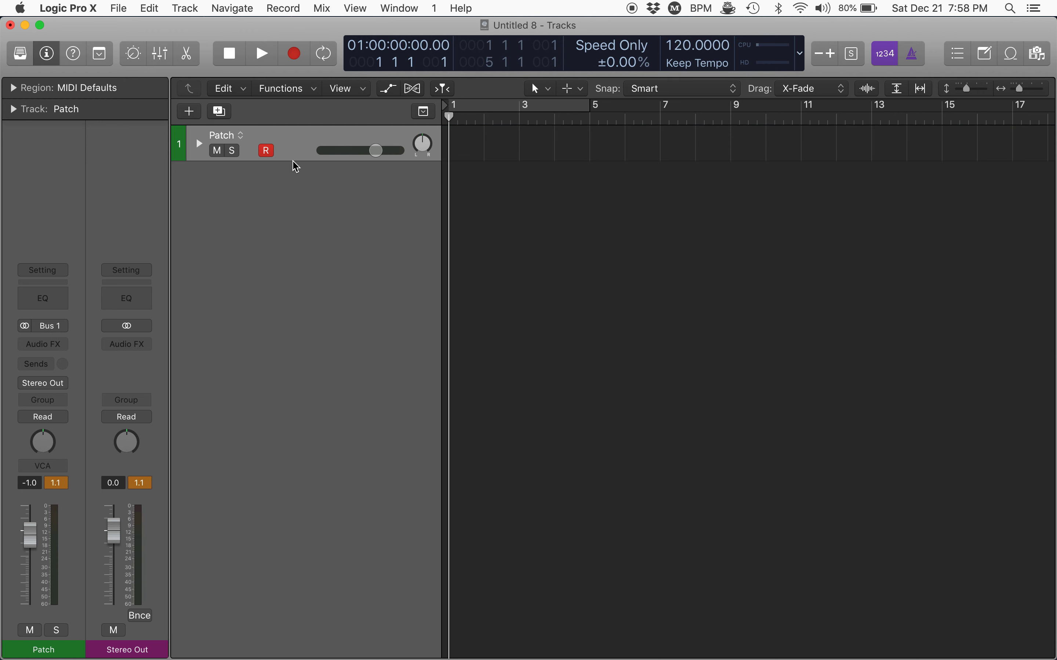
double_click(221, 136)
type("Song 1")
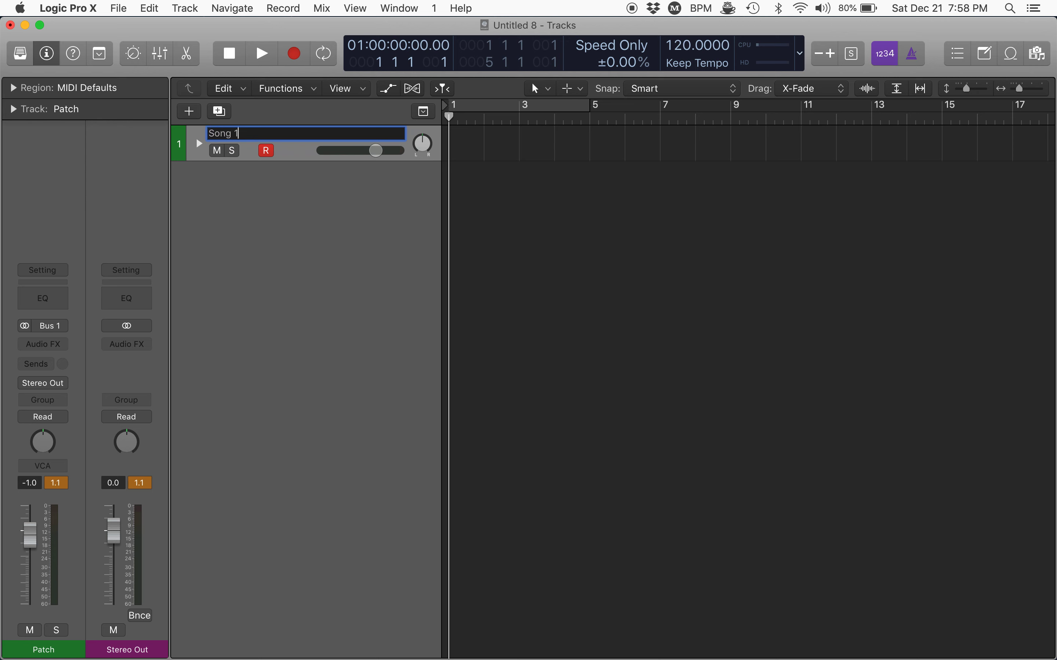
key("Return")
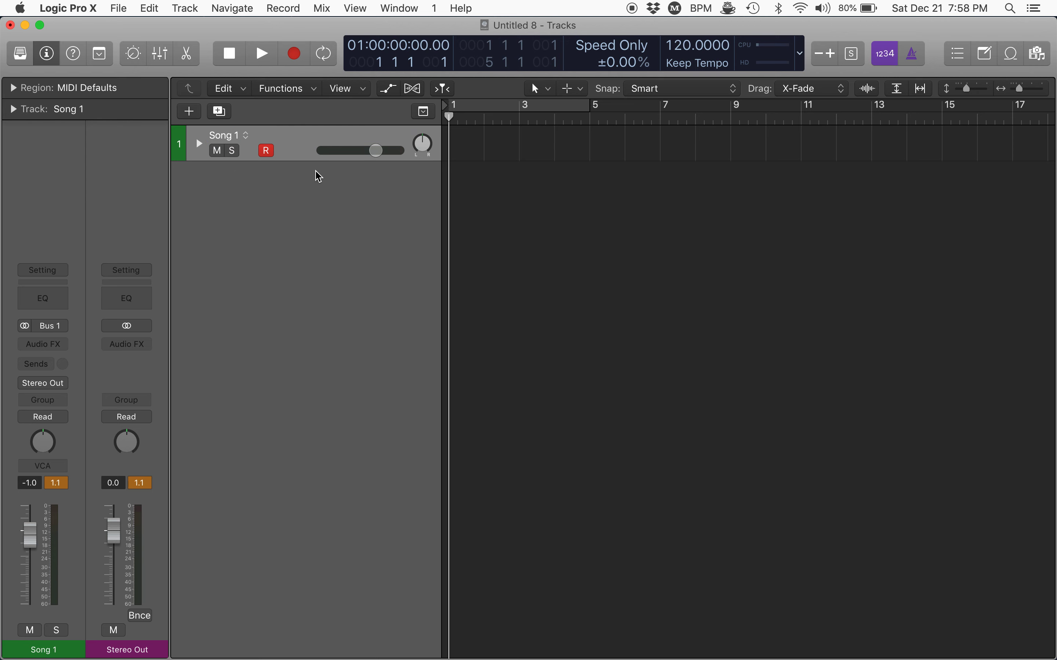